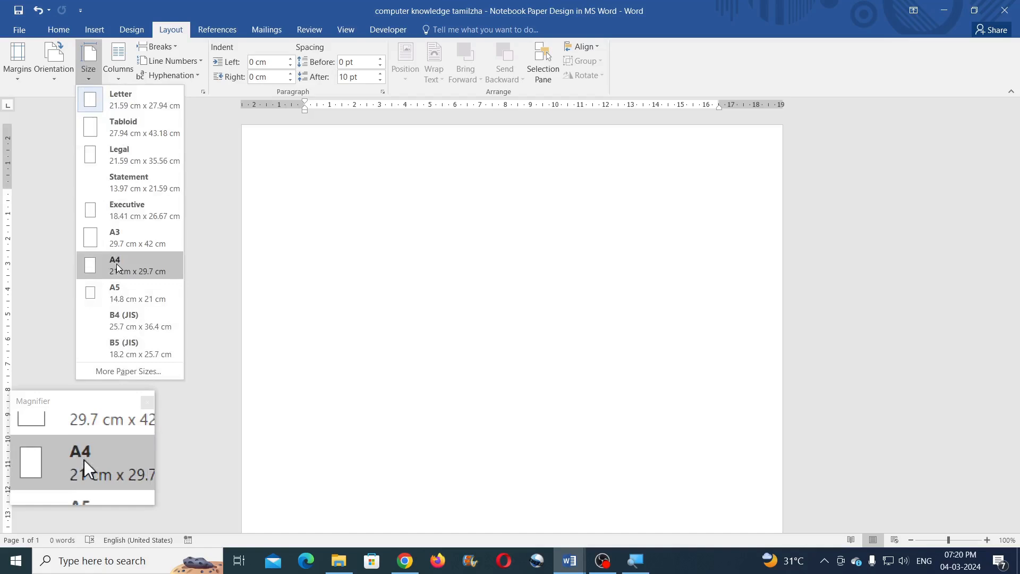
- Set the paper size to A4 and insert a Simple Text Box emptied of its placeholder text
left_click(117, 268)
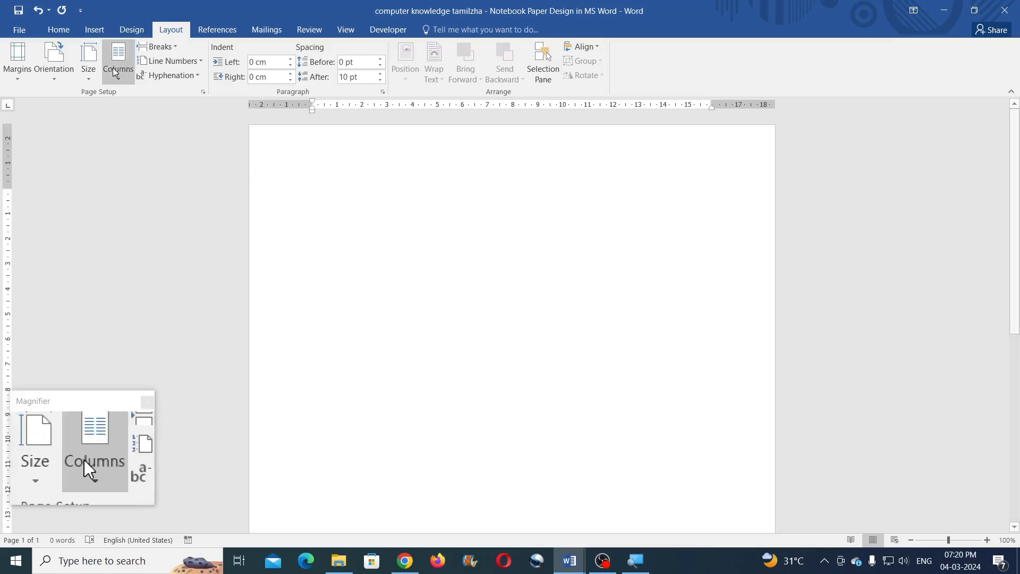
left_click(100, 32)
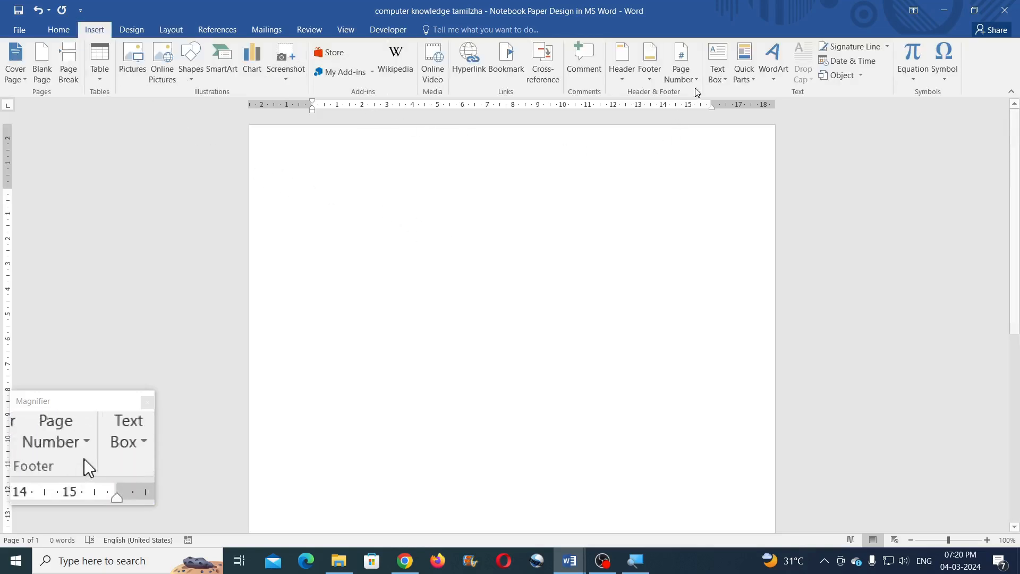
left_click(717, 84)
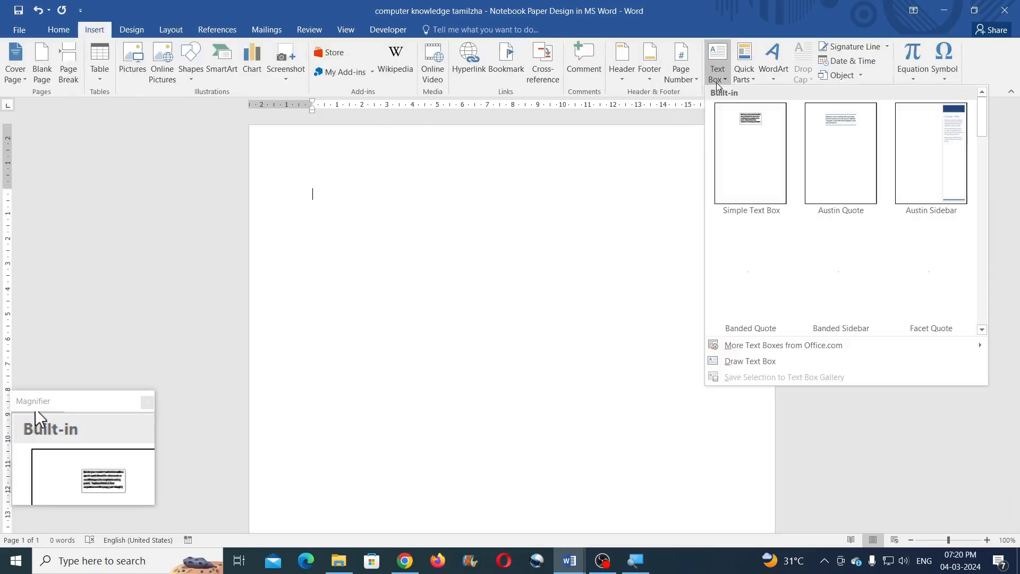
left_click(752, 171)
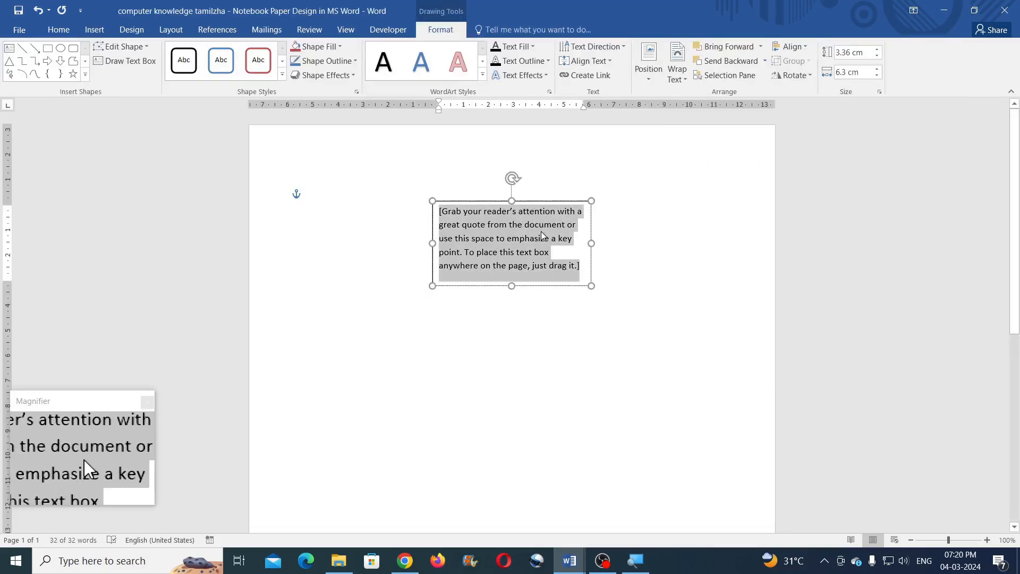
key("Delete")
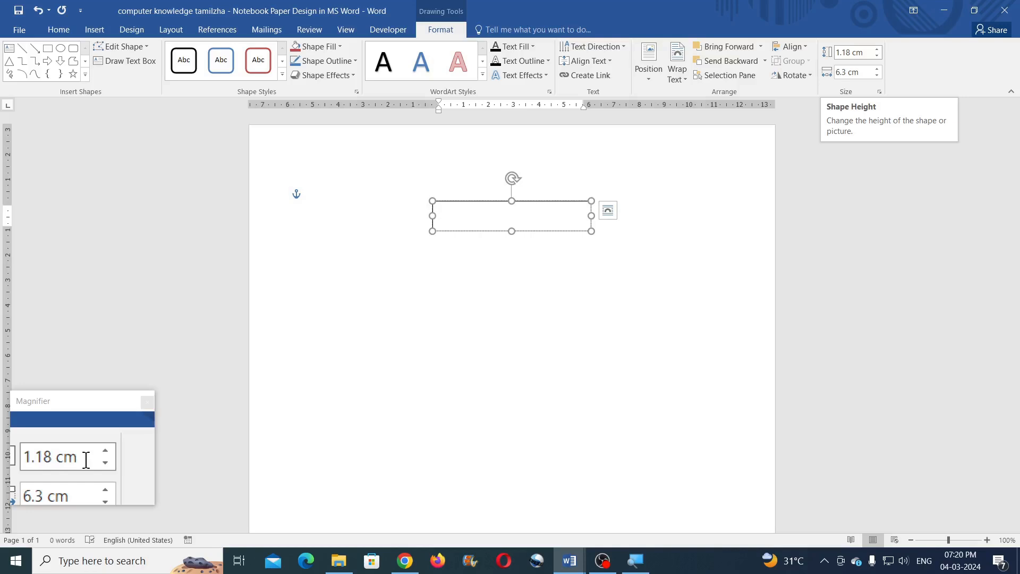
- Look up the A4 page dimensions in the list of paper sizes
left_click(867, 53)
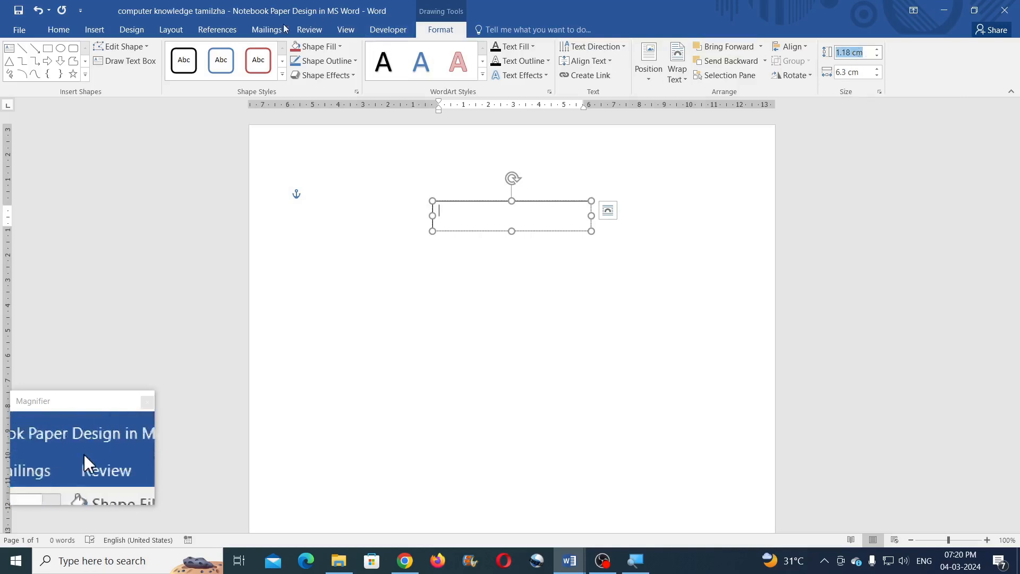
left_click(170, 30)
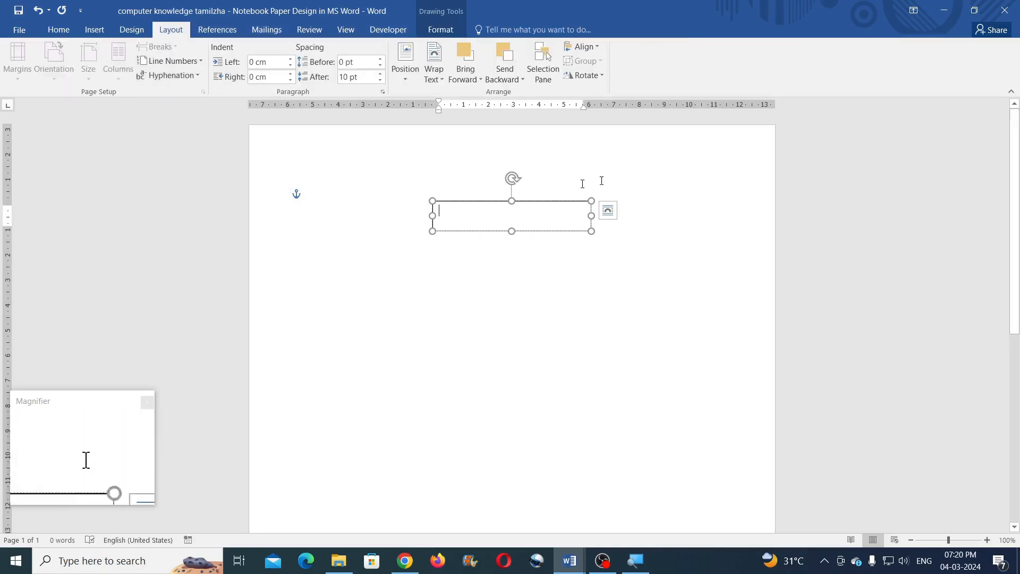
left_click(635, 162)
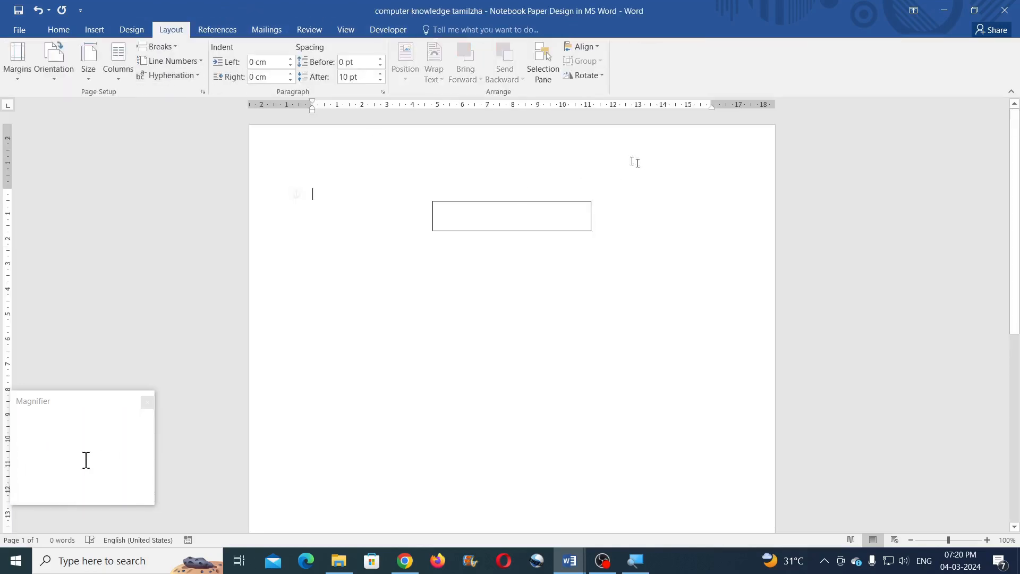
left_click(95, 80)
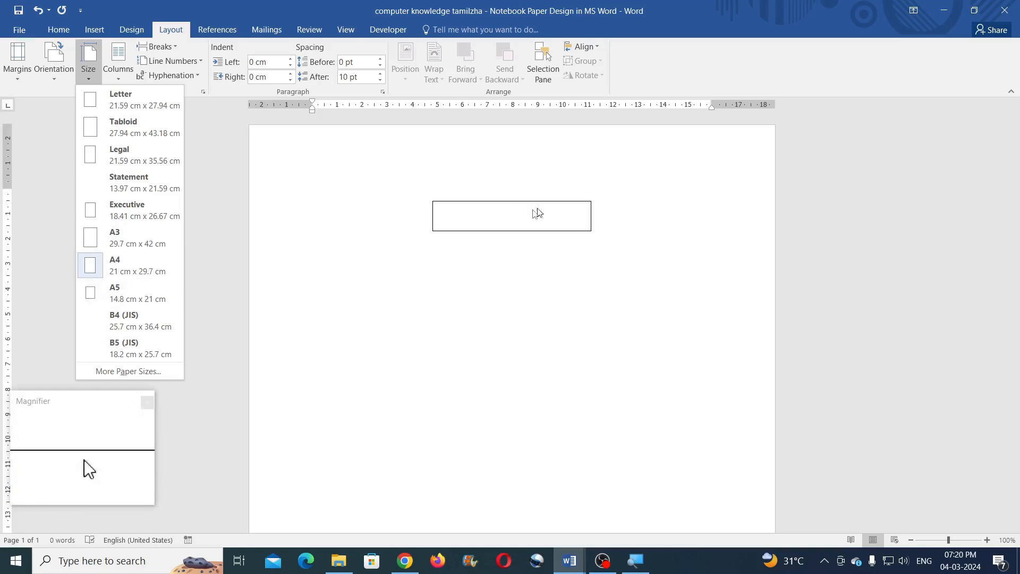
left_click(517, 212)
- Resize the text box to a height of 29.7 cm and a width of 21 cm
left_click(517, 218)
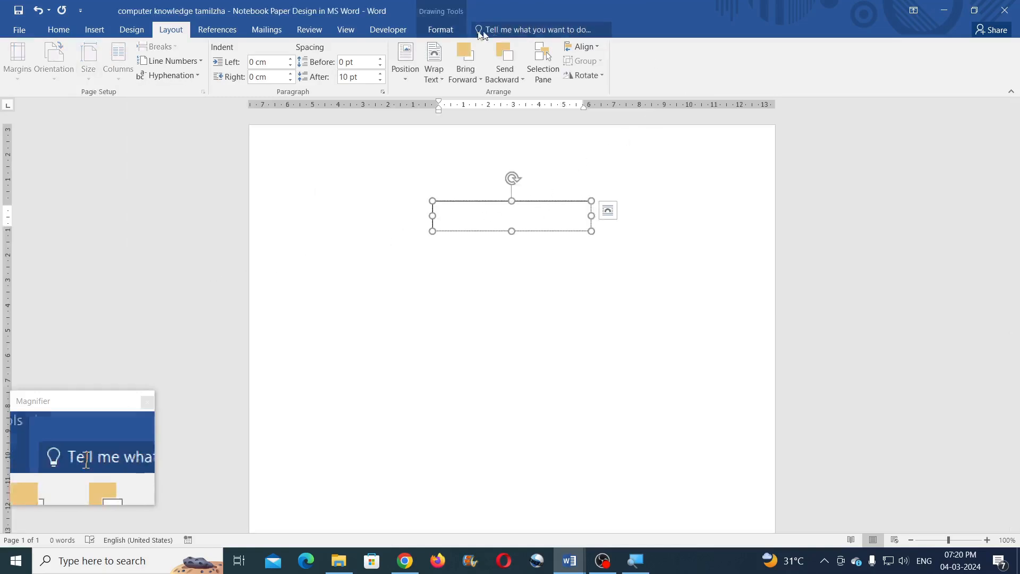
left_click(440, 31)
left_click(866, 54)
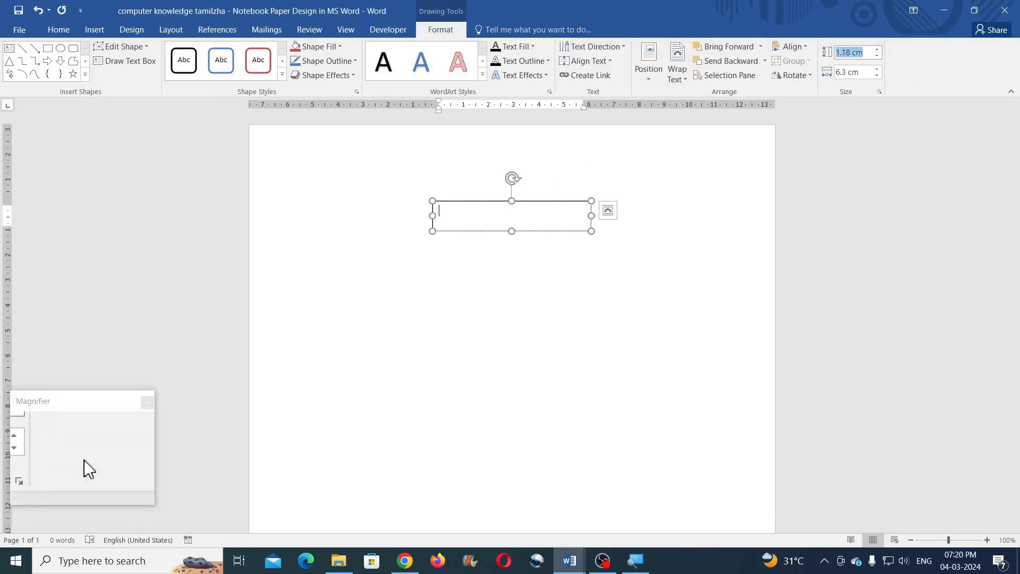
type("29")
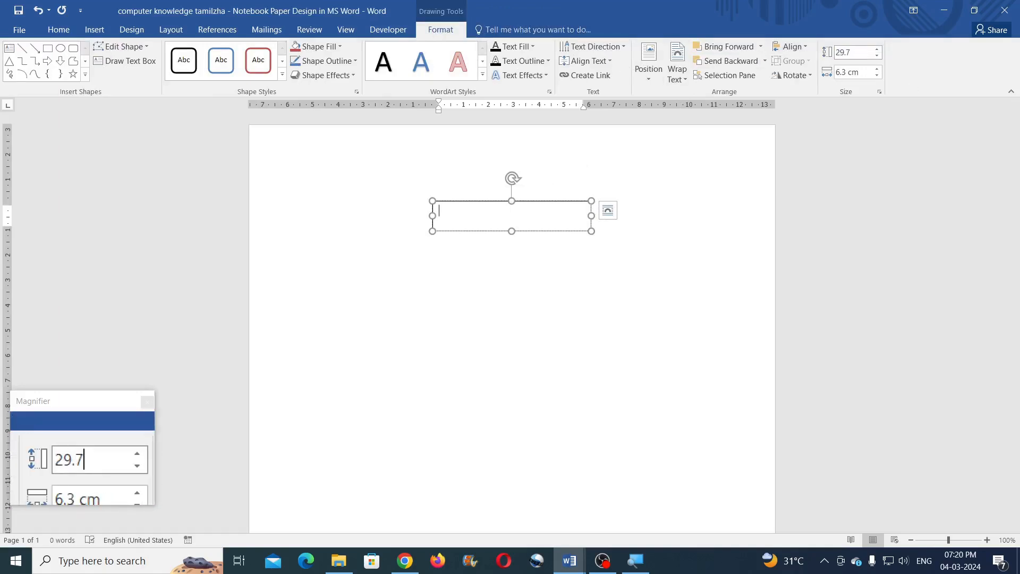
type(".7")
left_click(862, 73)
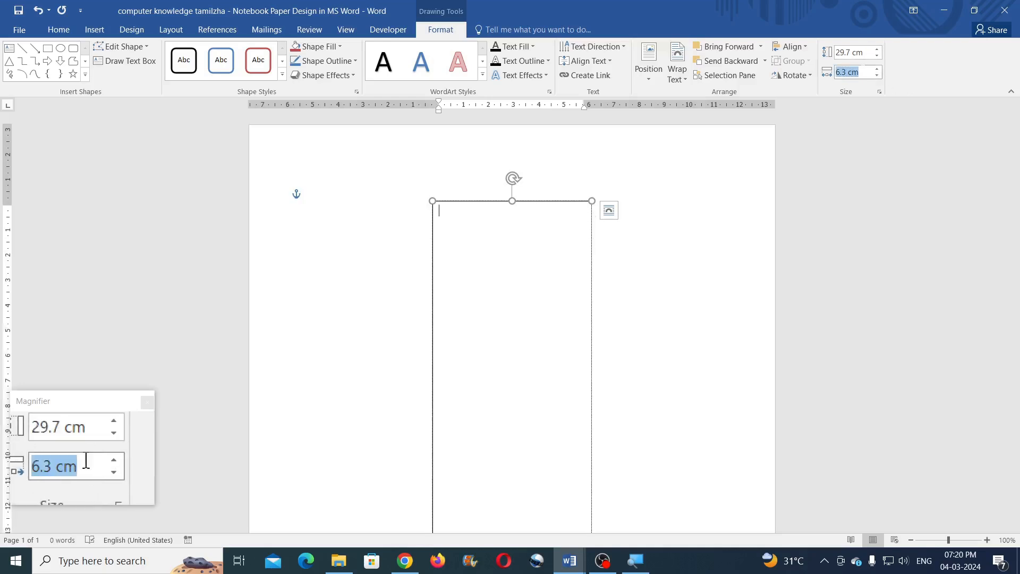
type("21")
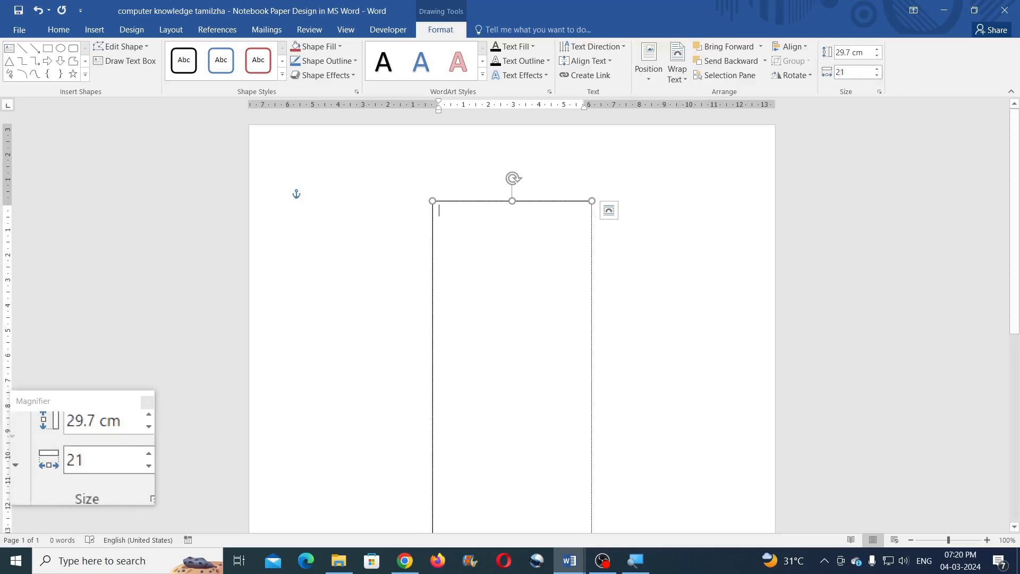
key("Return")
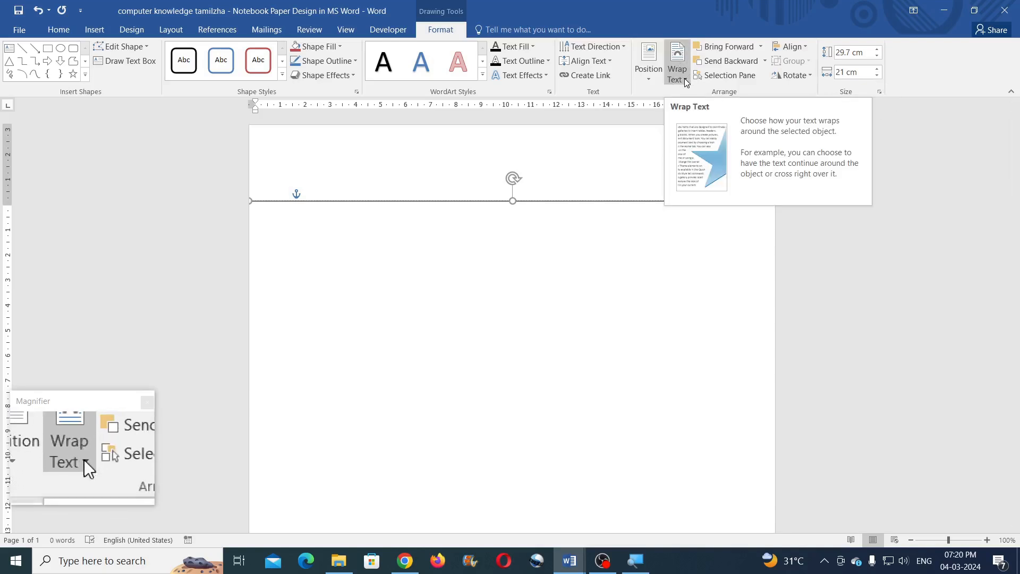
- Set the text box's wrapping to In Front of Text and align it to the page, middle and center
left_click(686, 81)
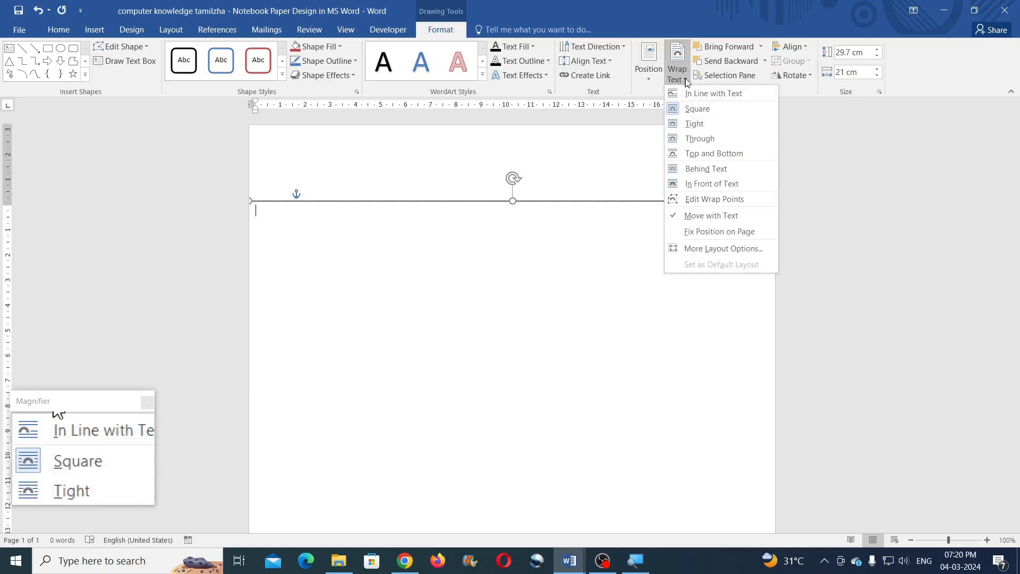
left_click(711, 183)
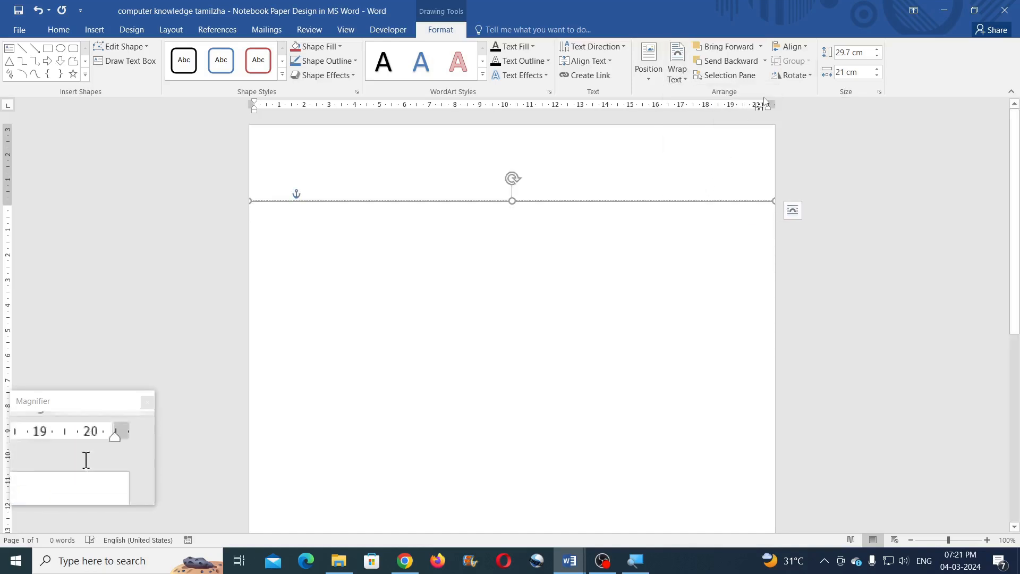
left_click(802, 49)
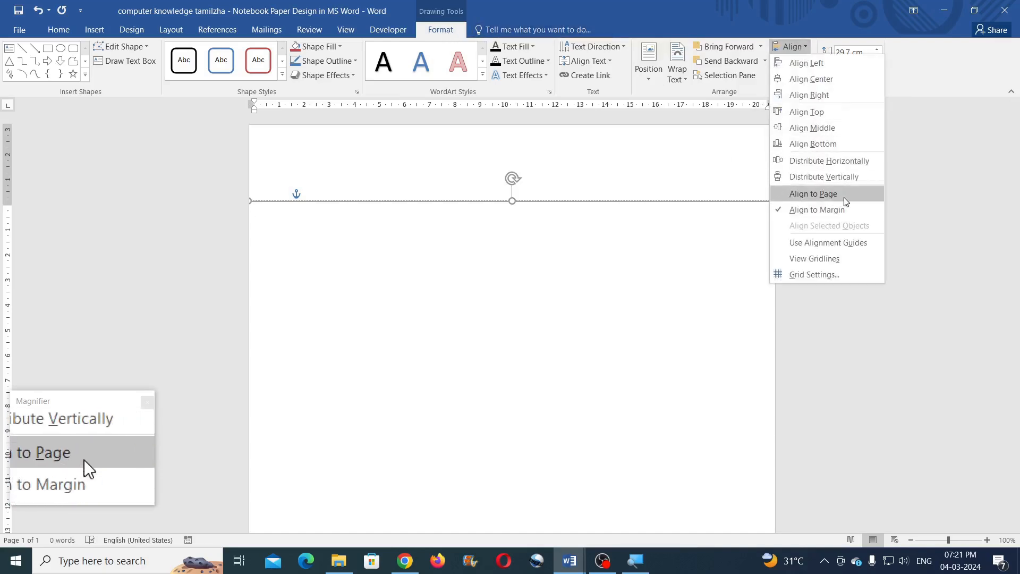
left_click(846, 200)
left_click(797, 48)
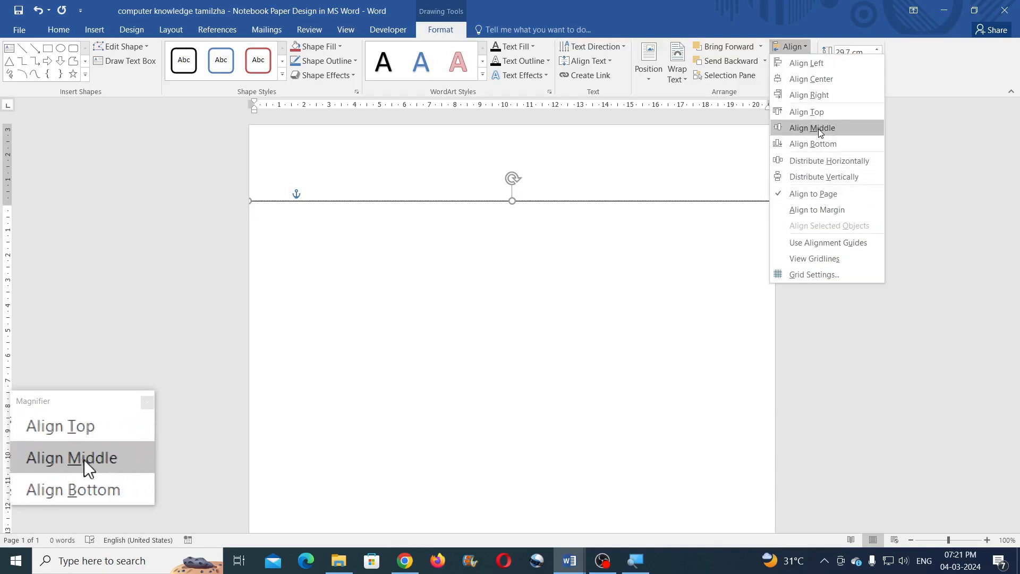
left_click(819, 131)
left_click(792, 47)
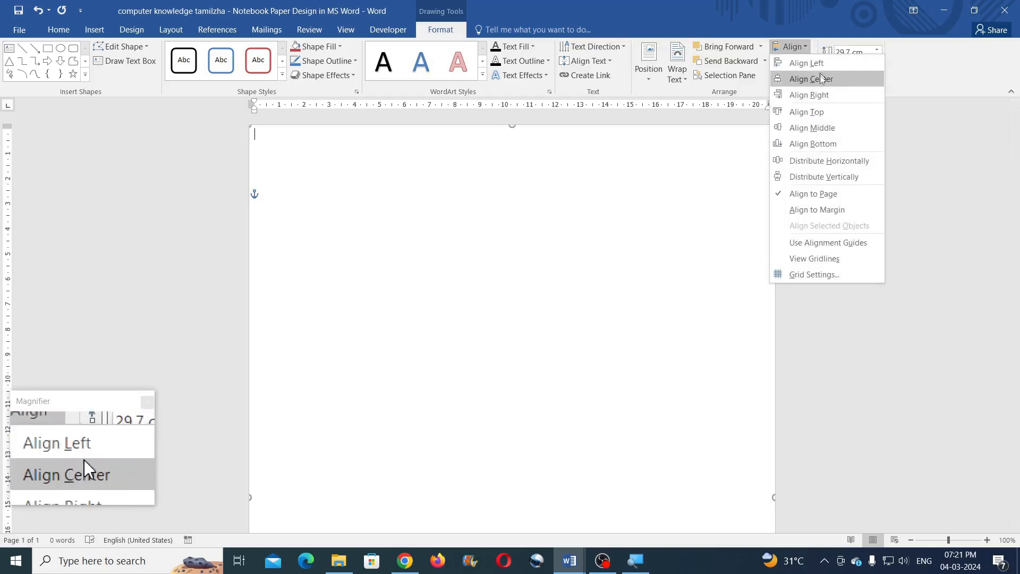
left_click(811, 79)
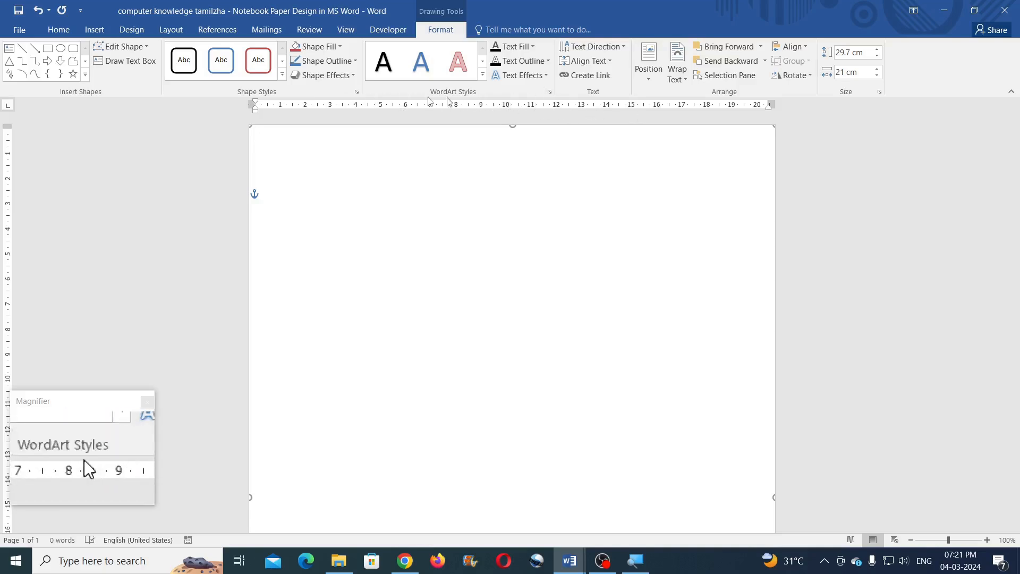
- Set the text box's left, right, top and bottom internal margins to 0 cm
left_click(358, 92)
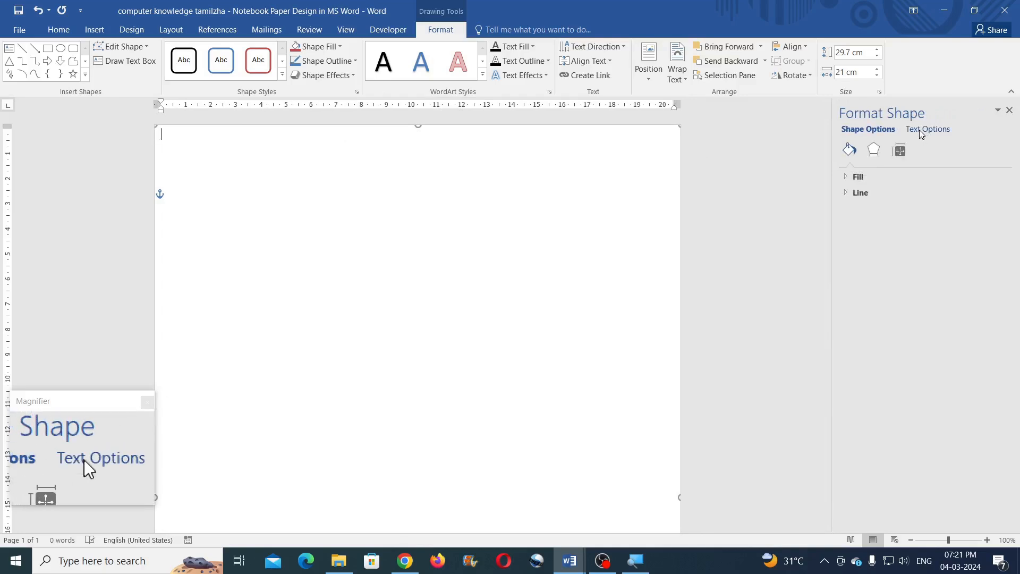
left_click(922, 132)
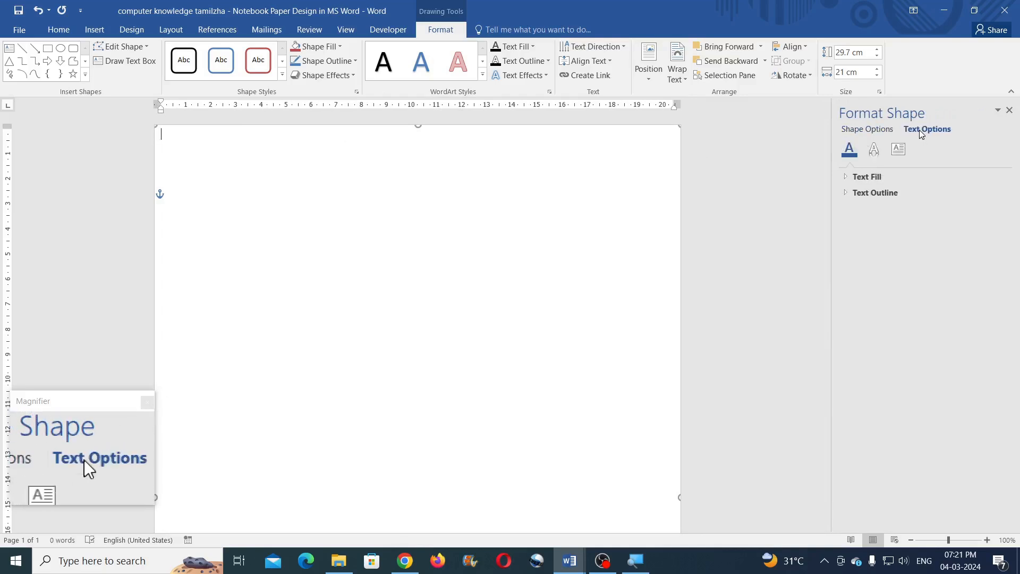
left_click(898, 150)
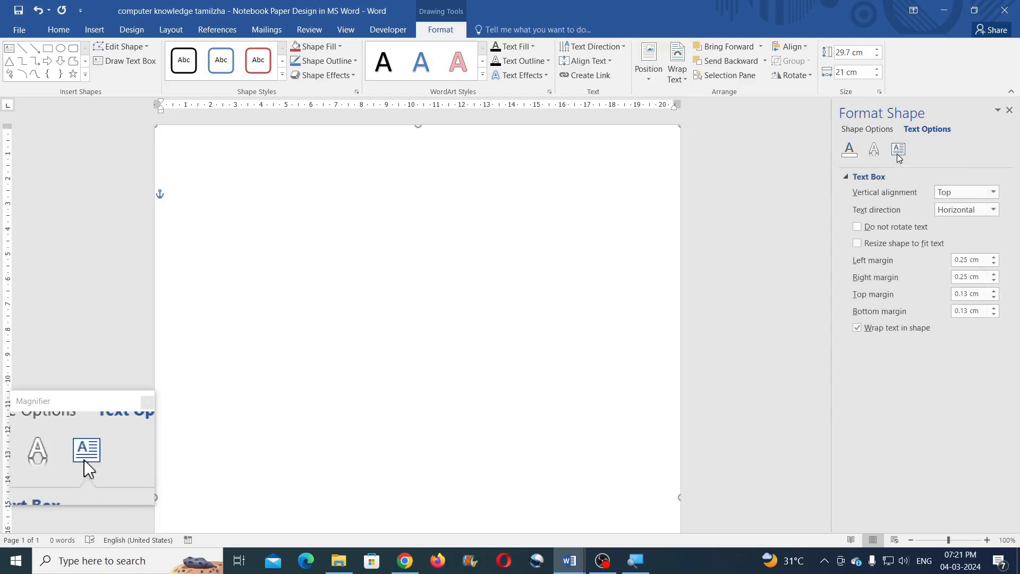
left_click(980, 262)
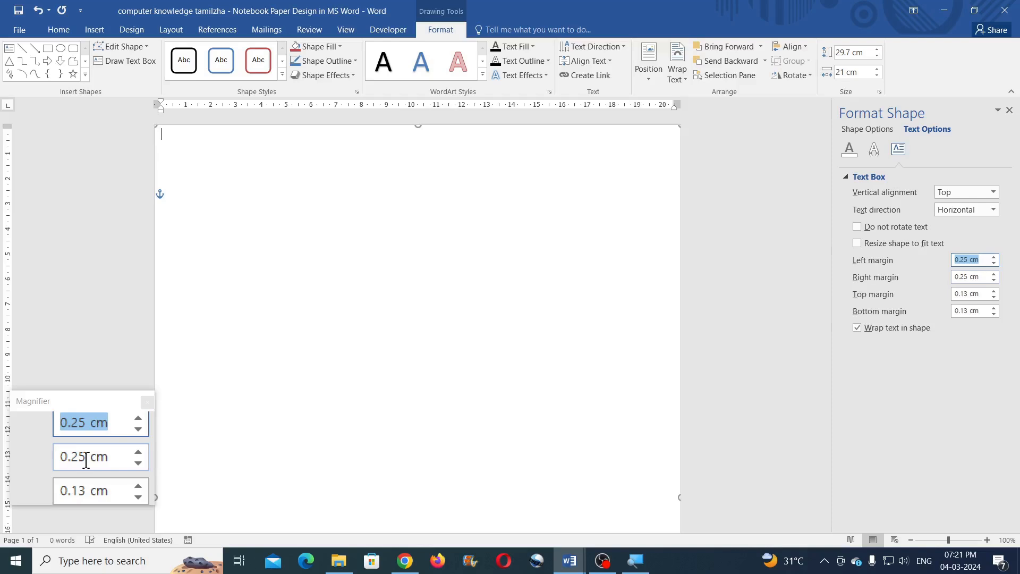
type("0")
key("Tab")
type("0")
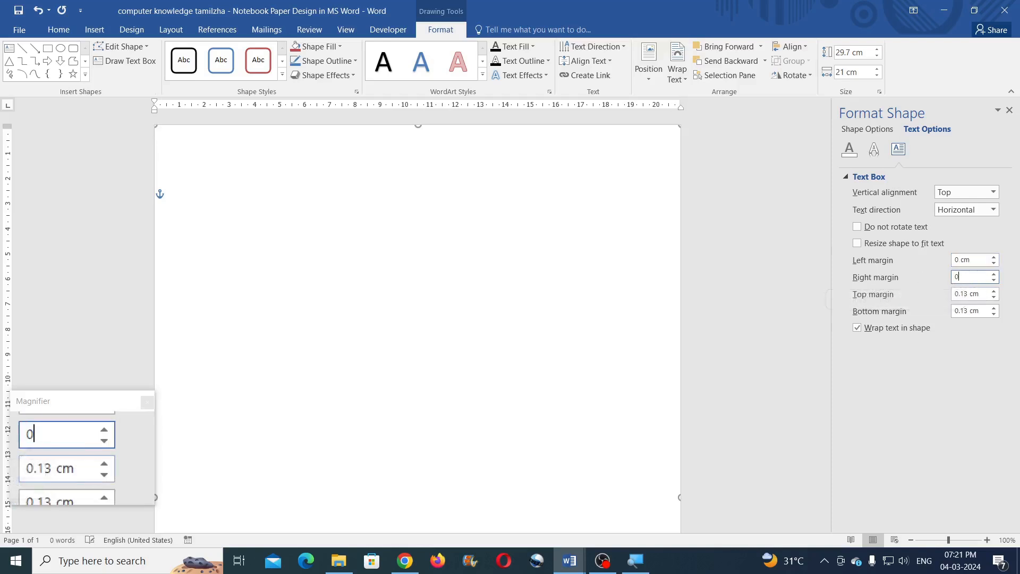
key("Tab")
type("0")
key("Tab")
type("0")
left_click(1010, 110)
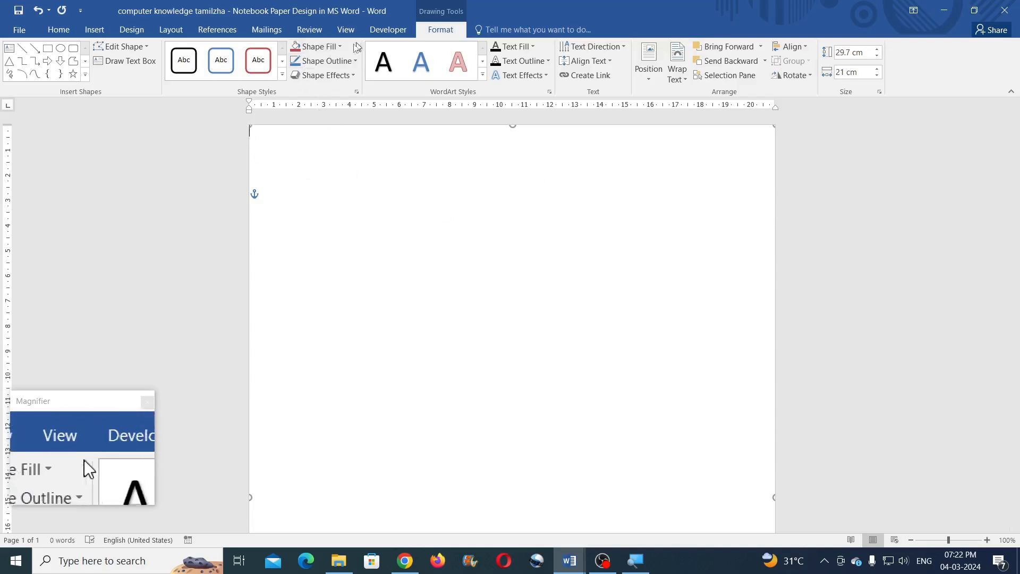
- Fill the text box with a custom RGB color of red 240, green 228 and blue 124
left_click(336, 46)
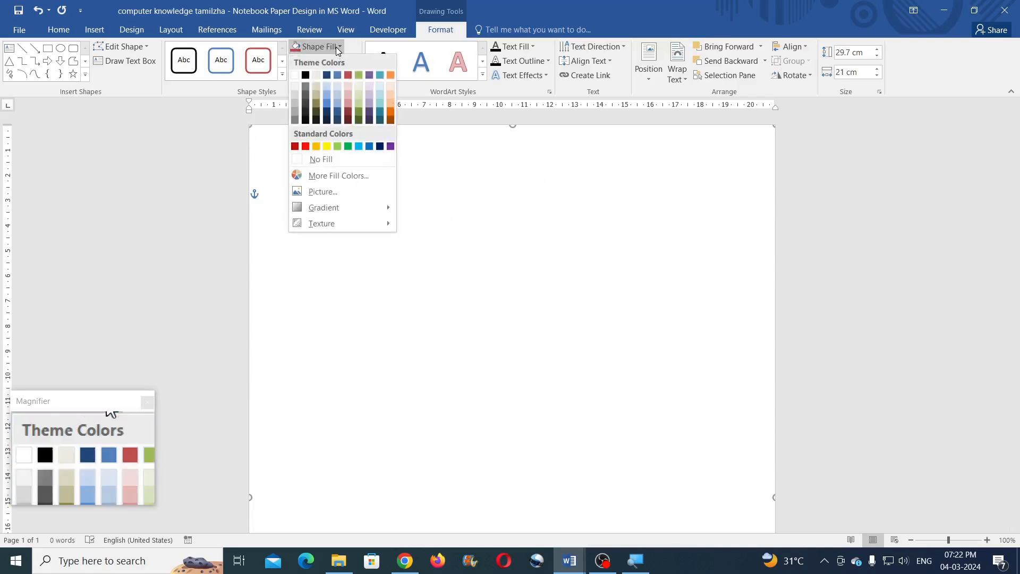
left_click(337, 176)
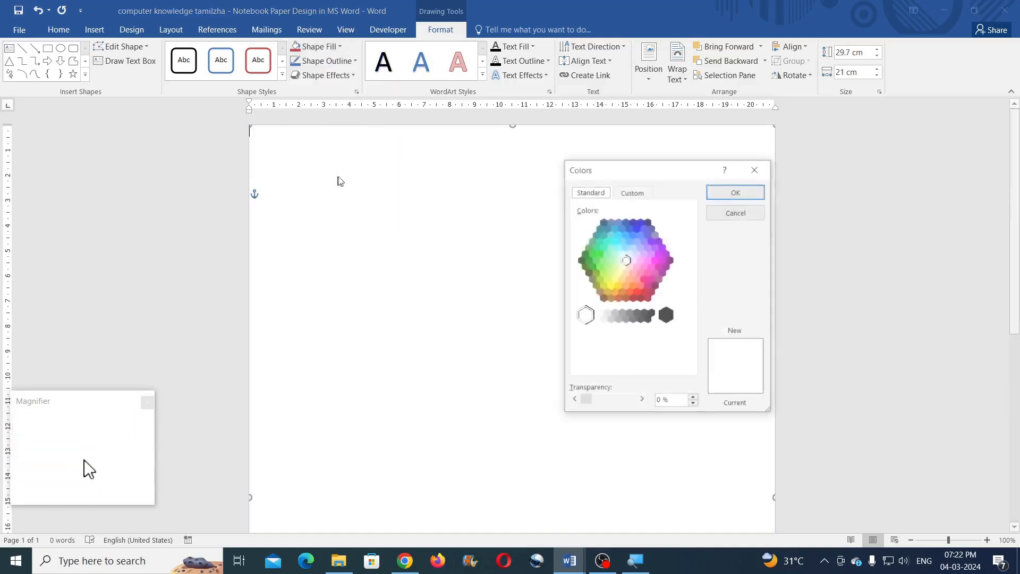
left_click(631, 195)
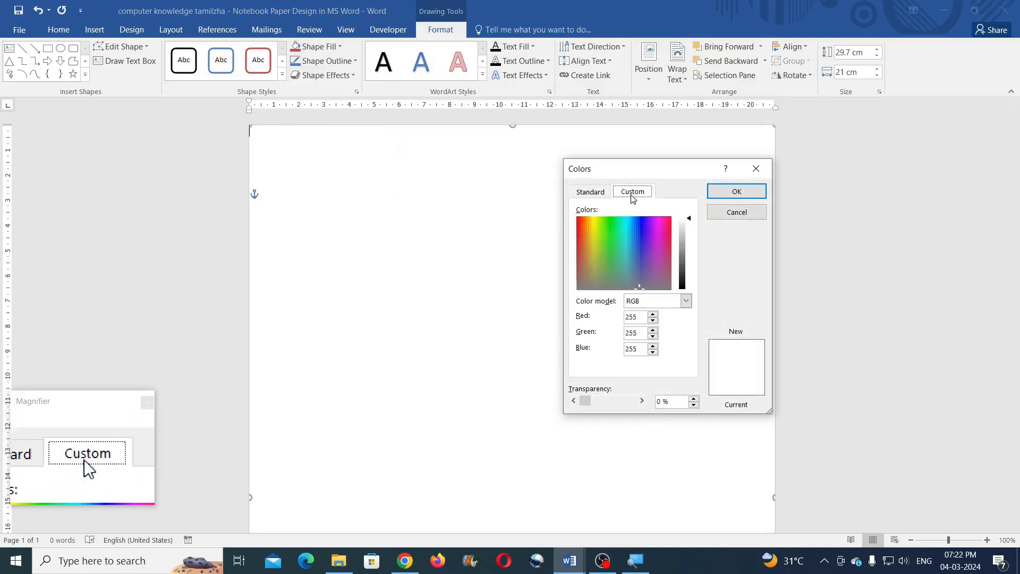
double_click(635, 317)
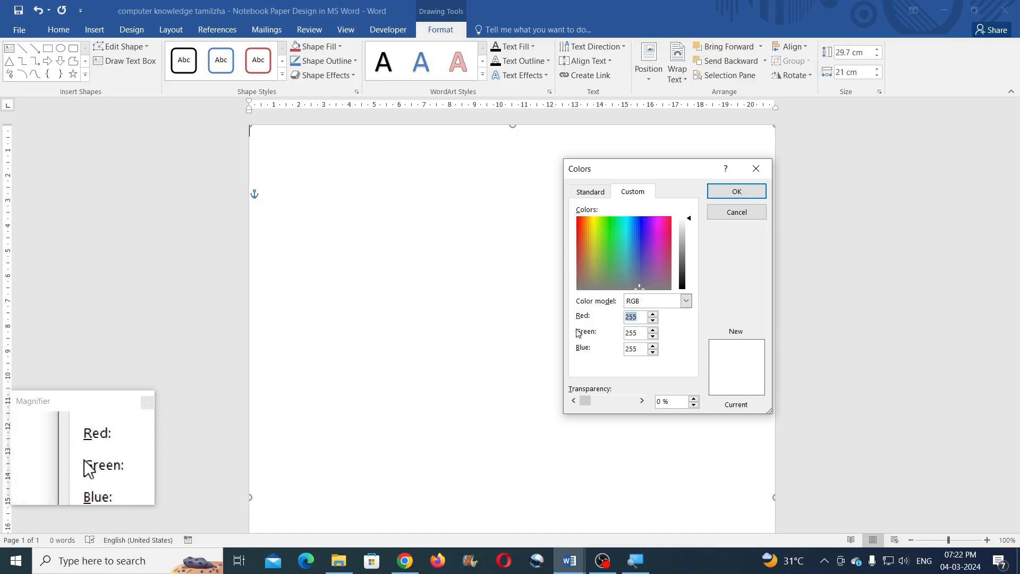
type("240")
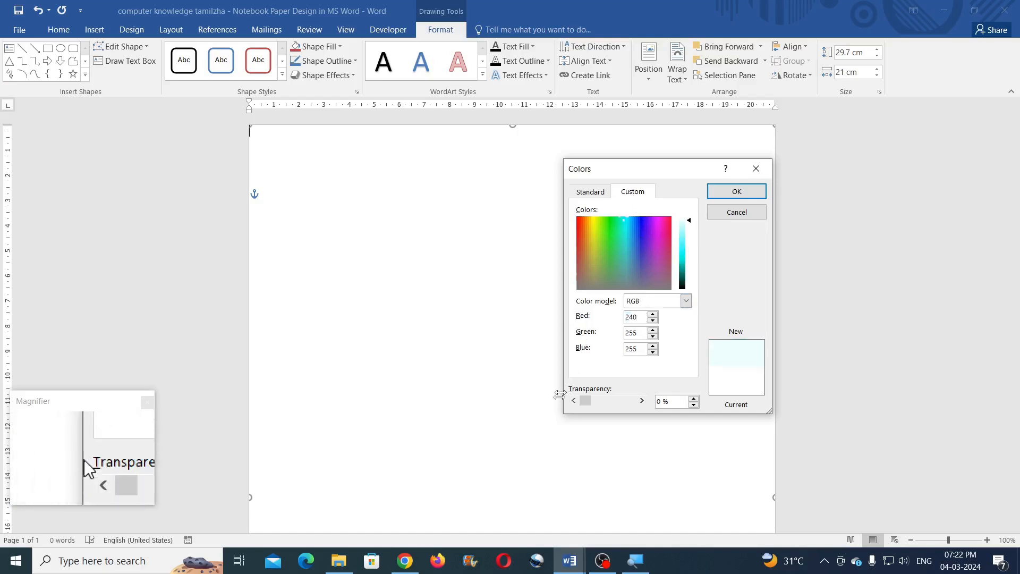
double_click(635, 332)
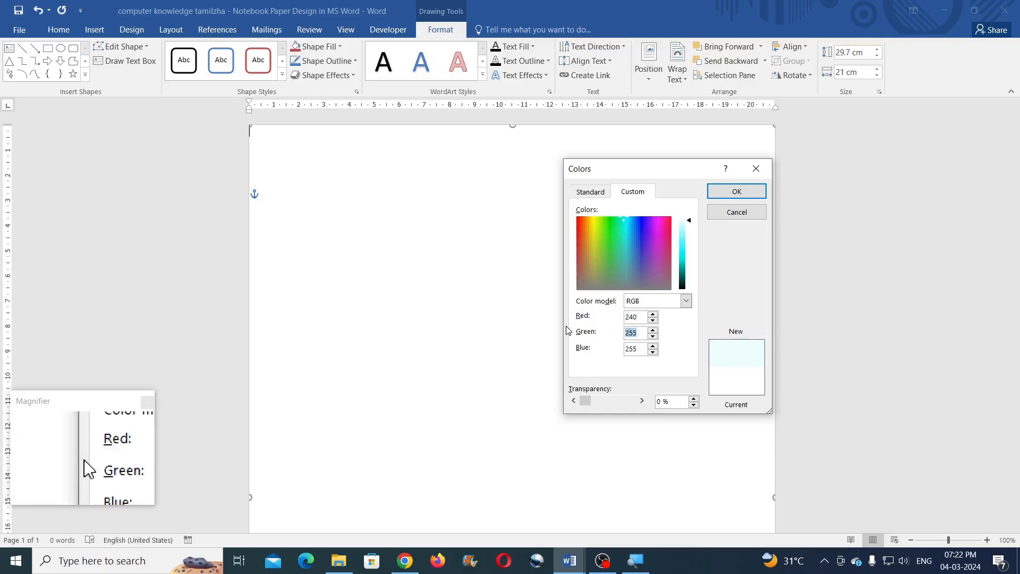
type("228")
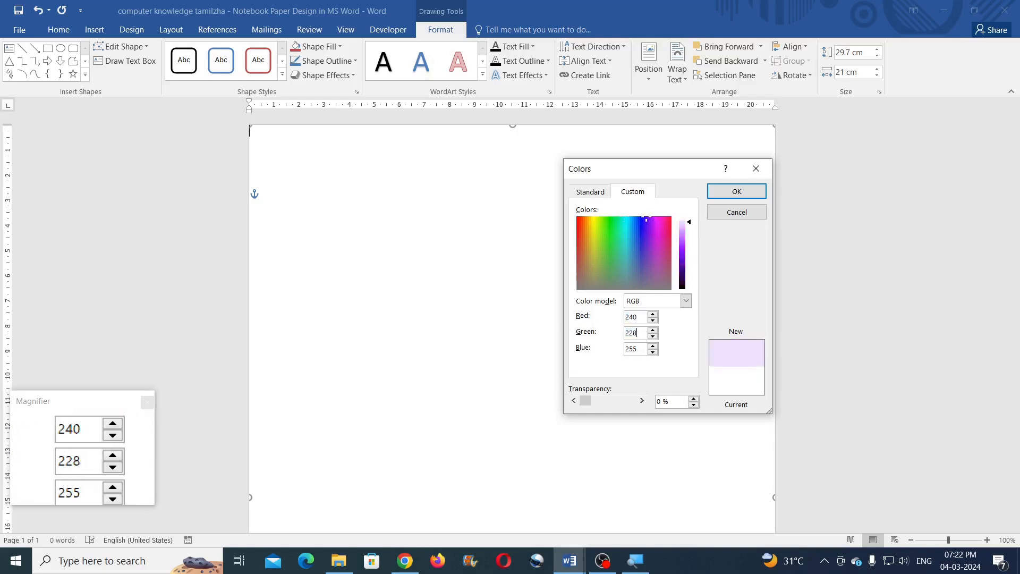
double_click(633, 349)
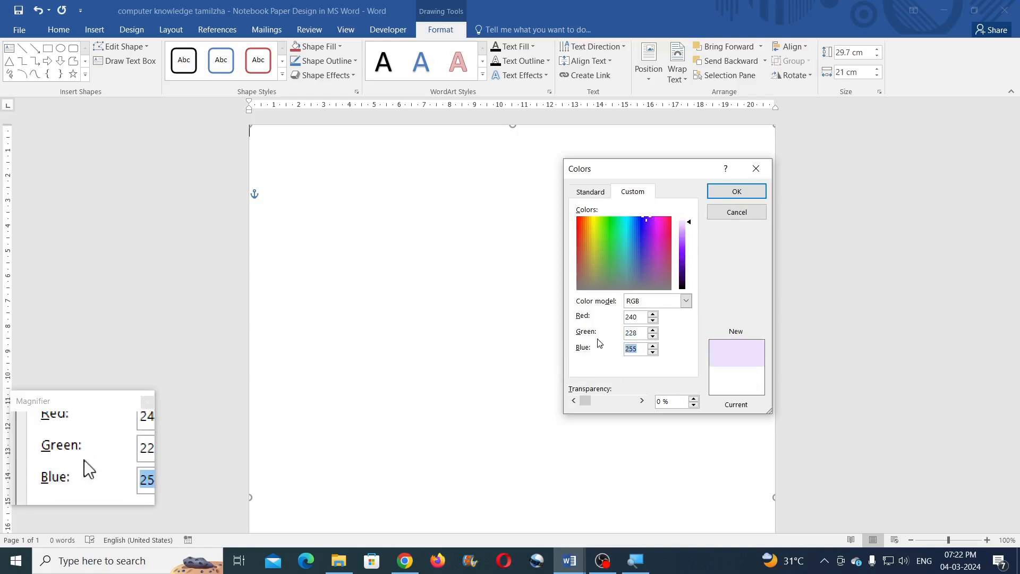
type("124")
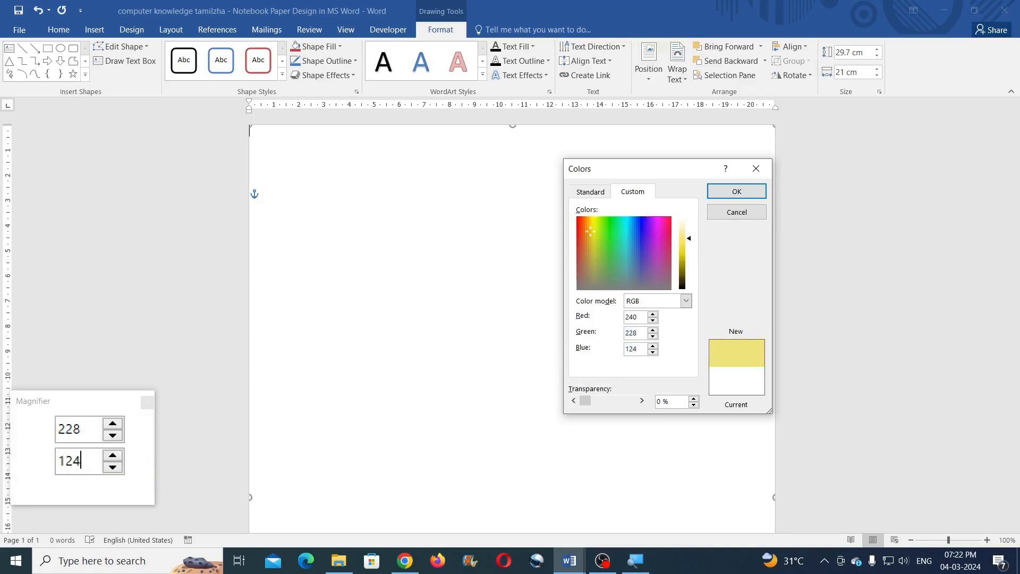
left_click(734, 192)
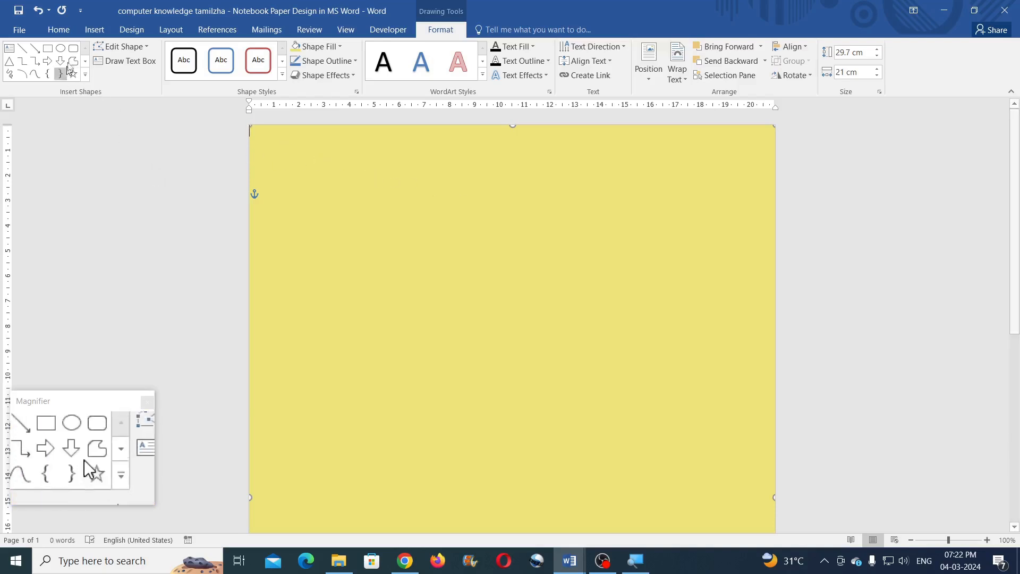
- Insert a table with 3 columns and 34 rows inside the text box
left_click(93, 32)
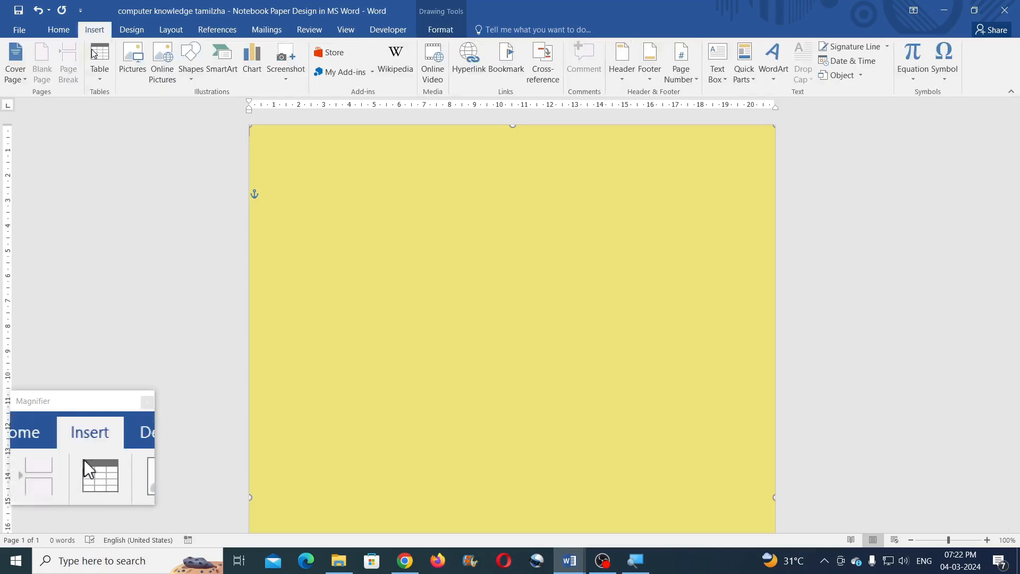
left_click(99, 79)
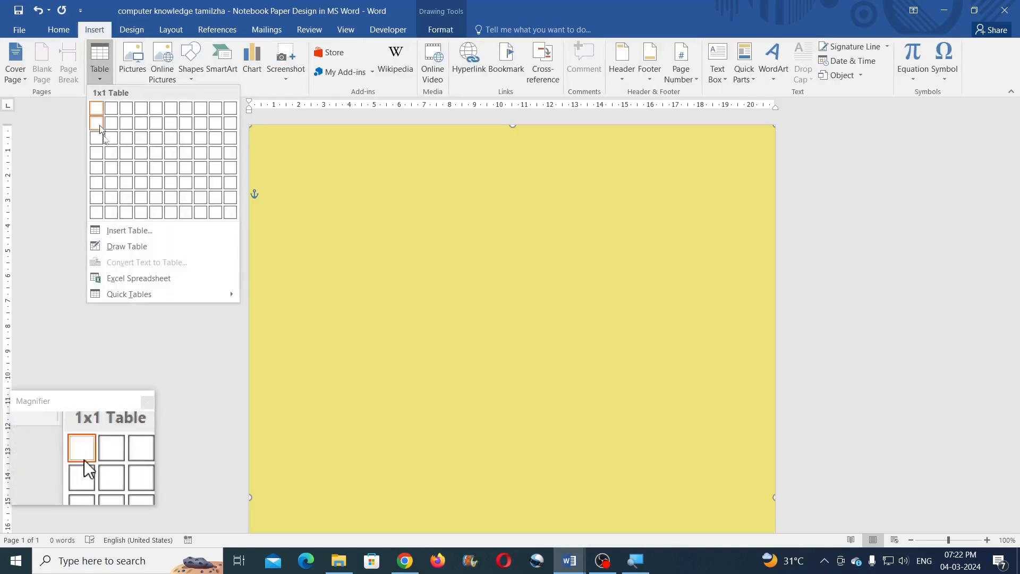
left_click(125, 232)
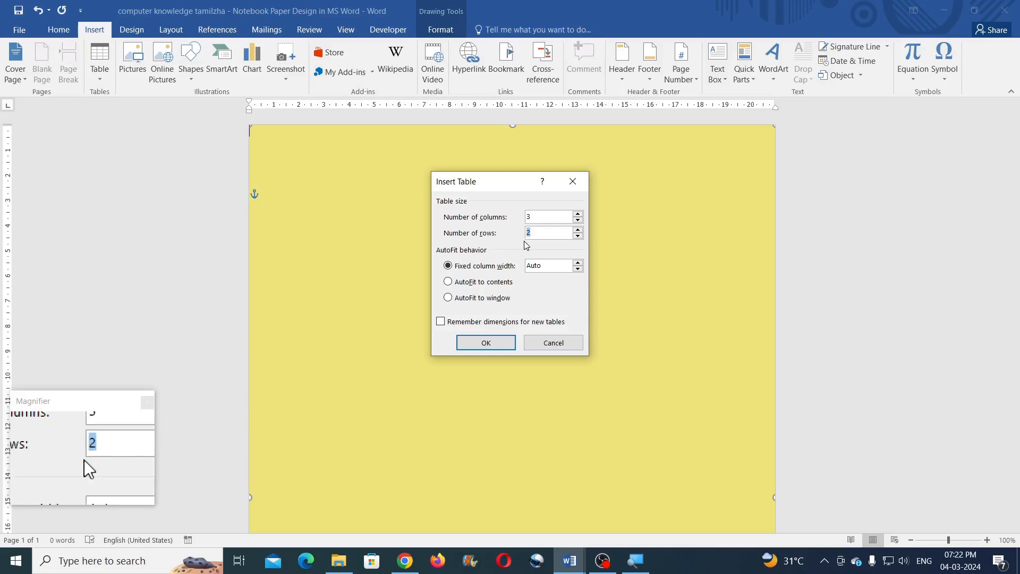
type("34")
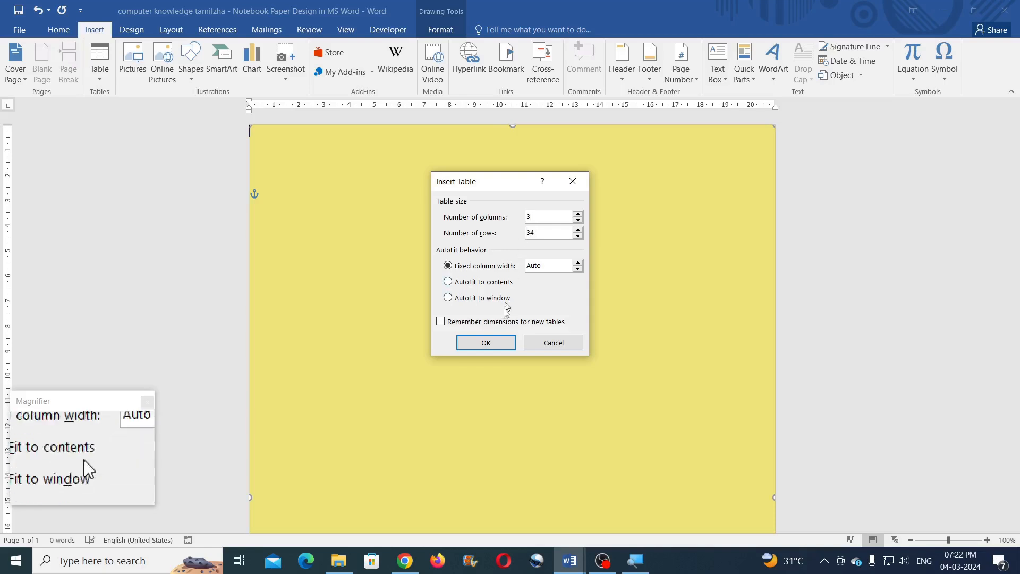
left_click(492, 342)
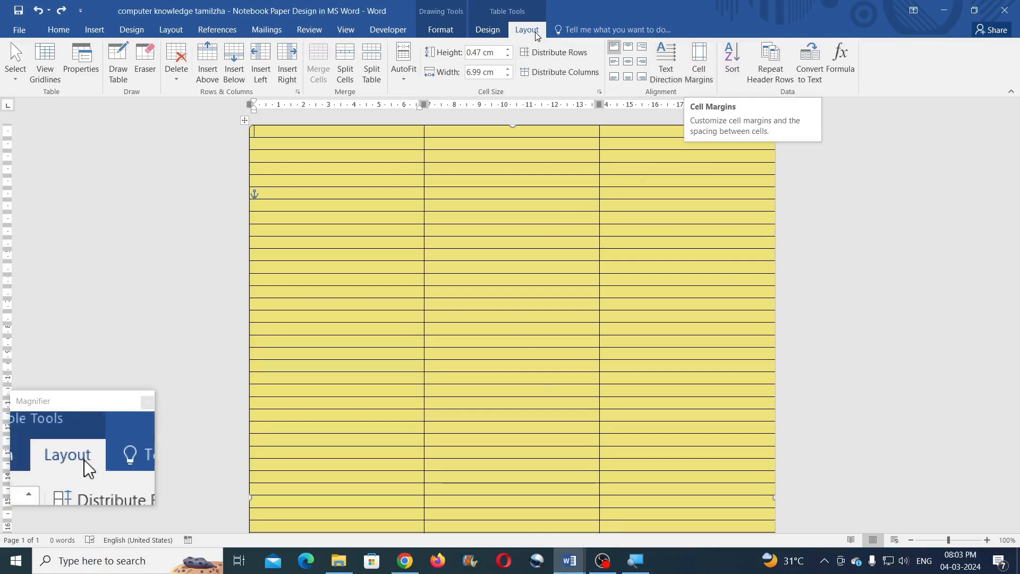
- Set the table's default left and right cell margins to 0 cm
left_click(697, 69)
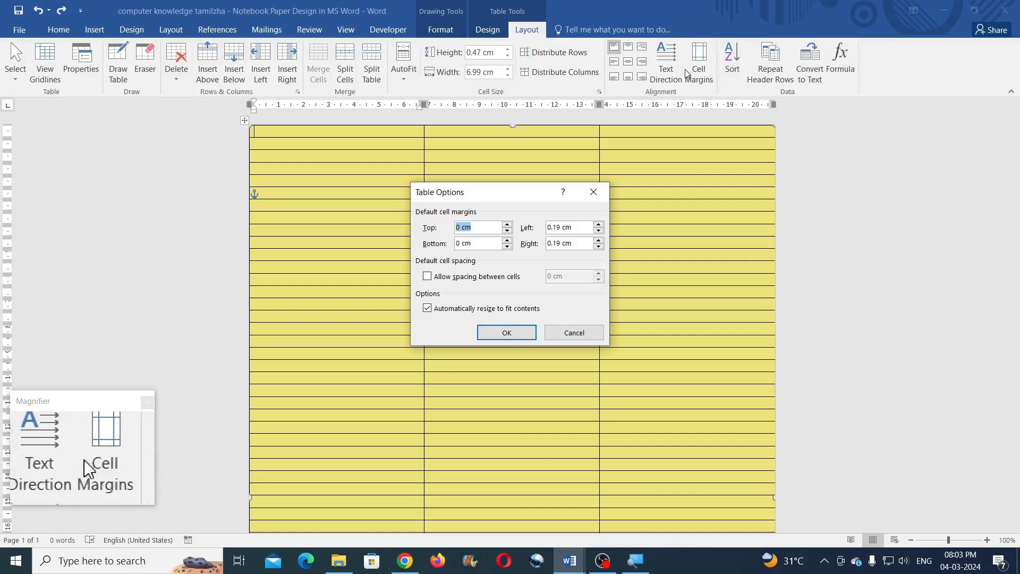
left_click_drag(576, 228, 547, 227)
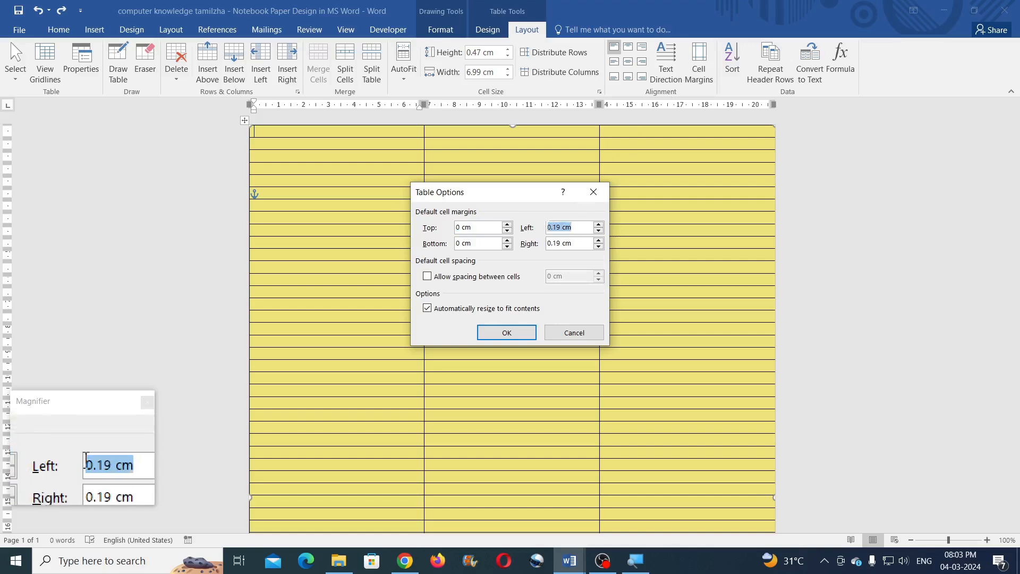
type("0")
left_click_drag(573, 244, 535, 243)
type("0")
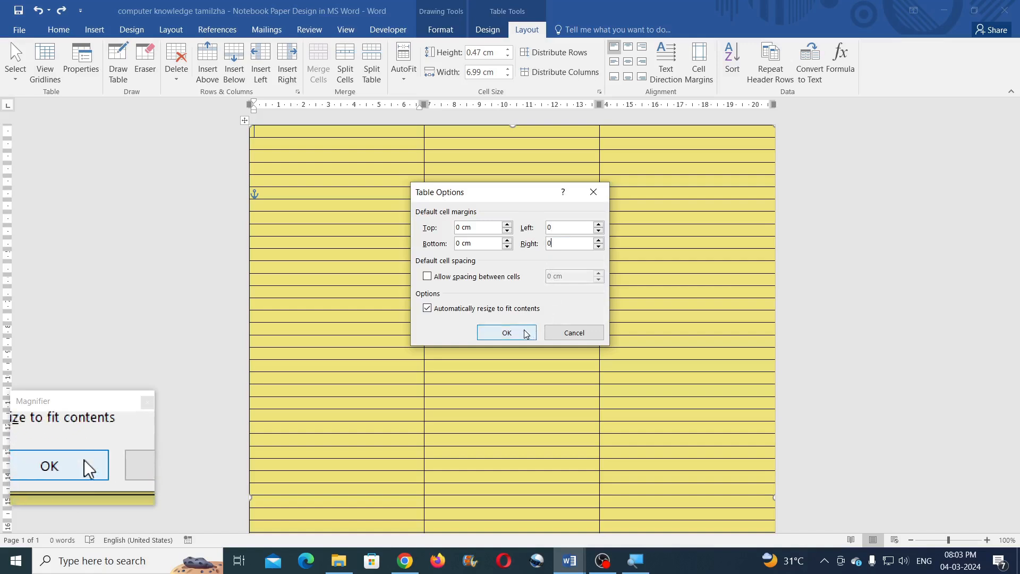
left_click(525, 334)
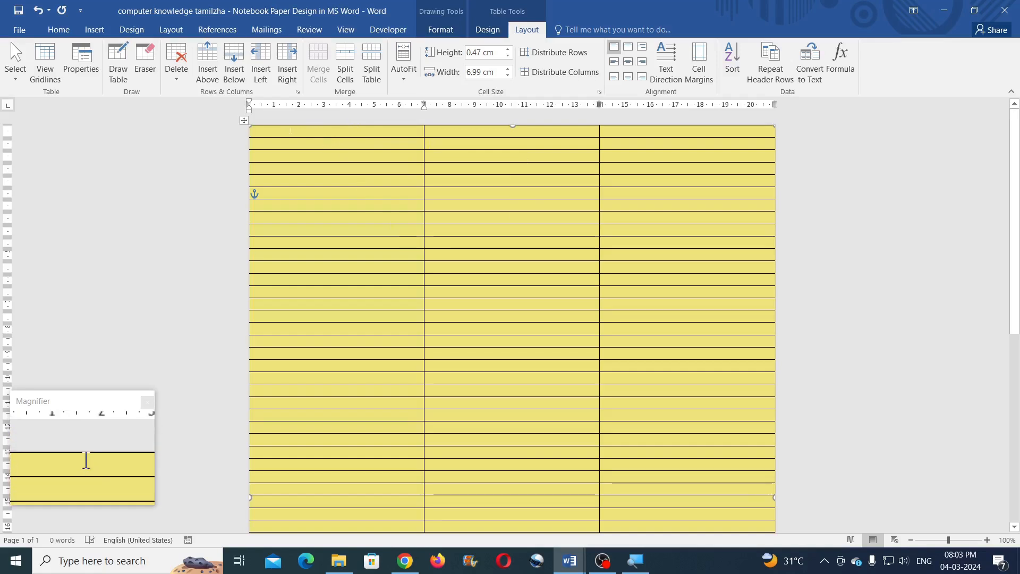
- Set the table's first row height to 2.8 cm and its first column width to 2.6 cm
left_click(496, 53)
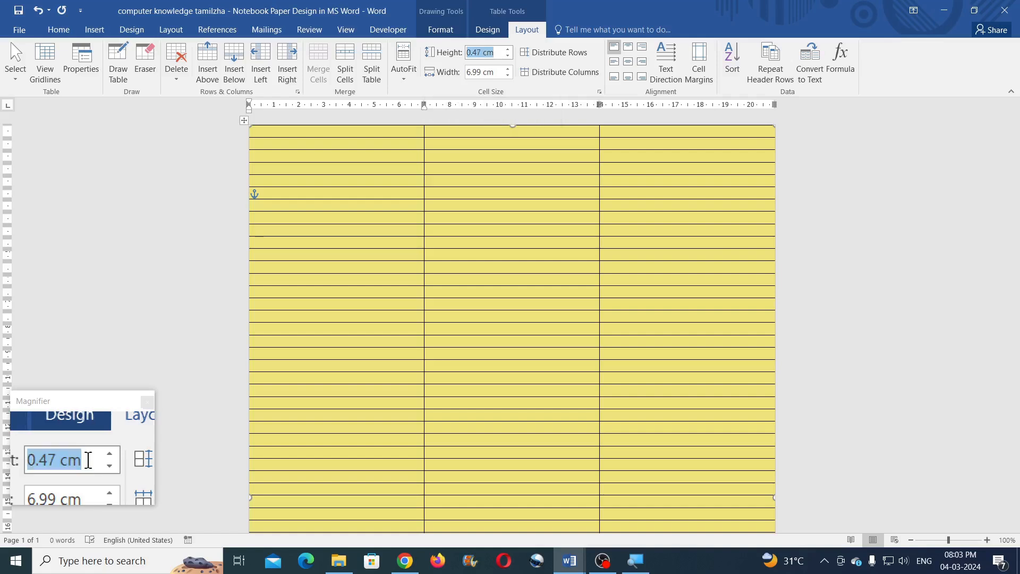
type("2.8")
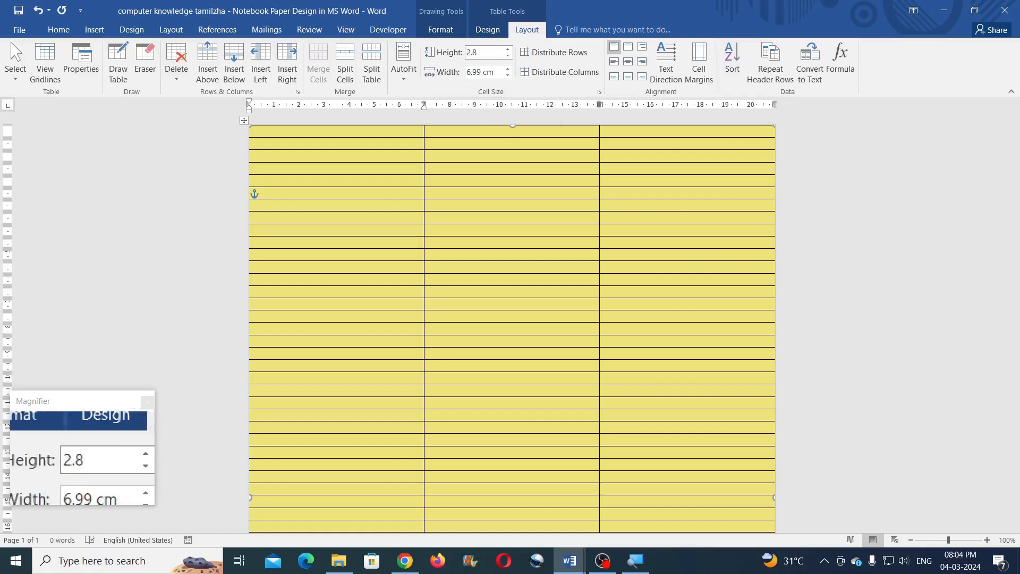
key("Return")
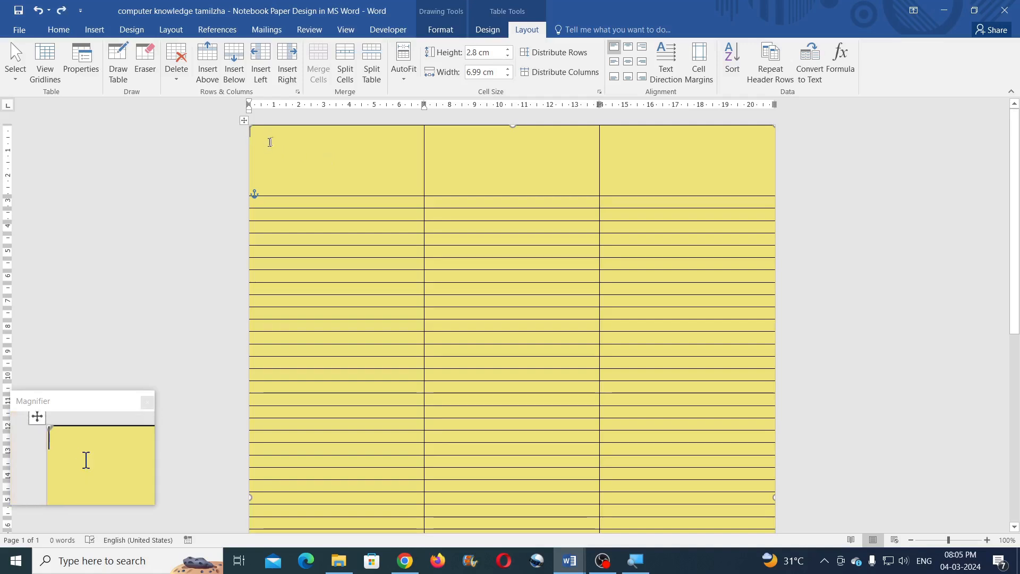
left_click(494, 73)
type("2.6")
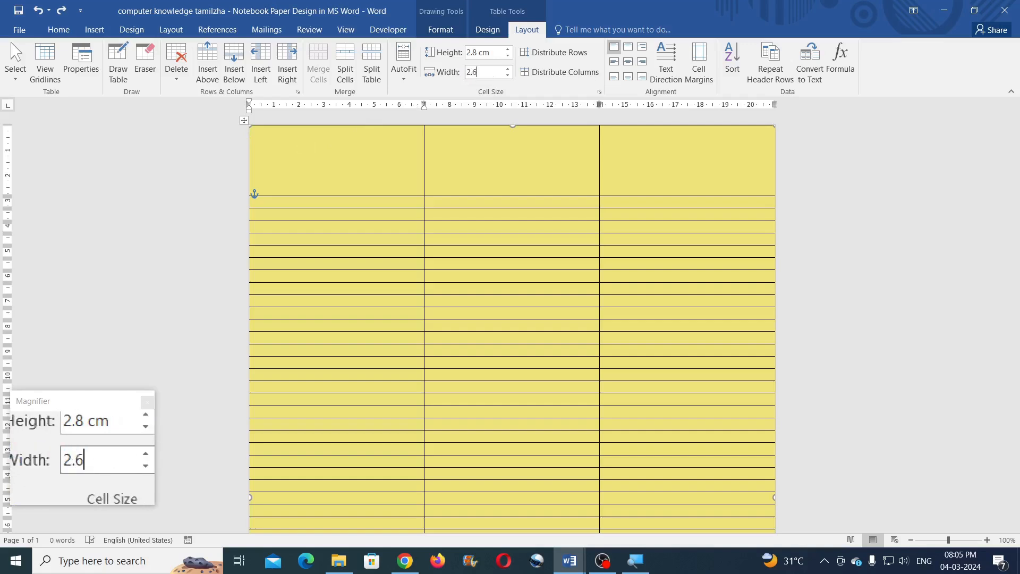
key("Return")
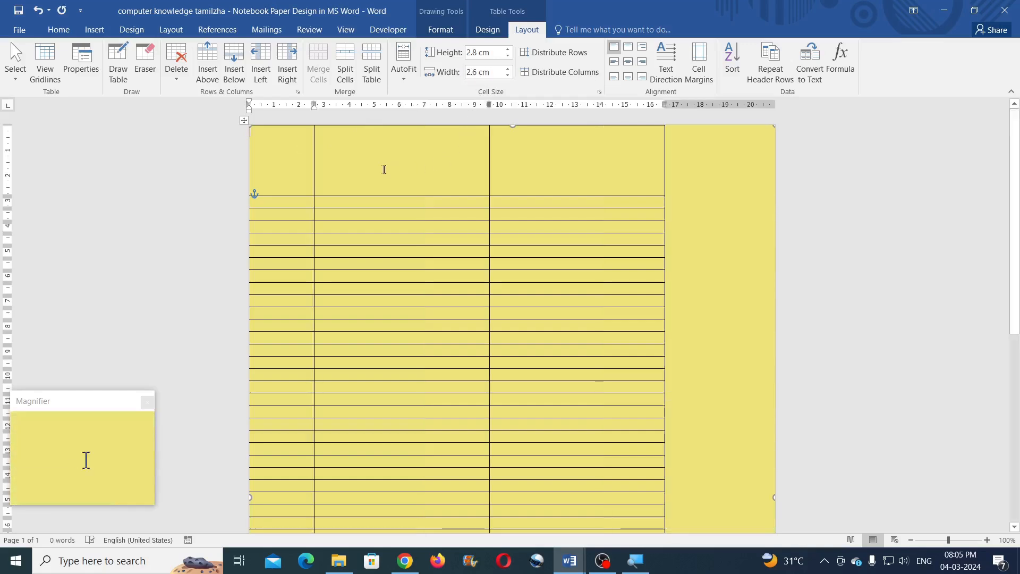
- Set the second column's width to 0.1 cm and widen the third column to about 18.3 cm, reaching the page's right edge
left_click(333, 138)
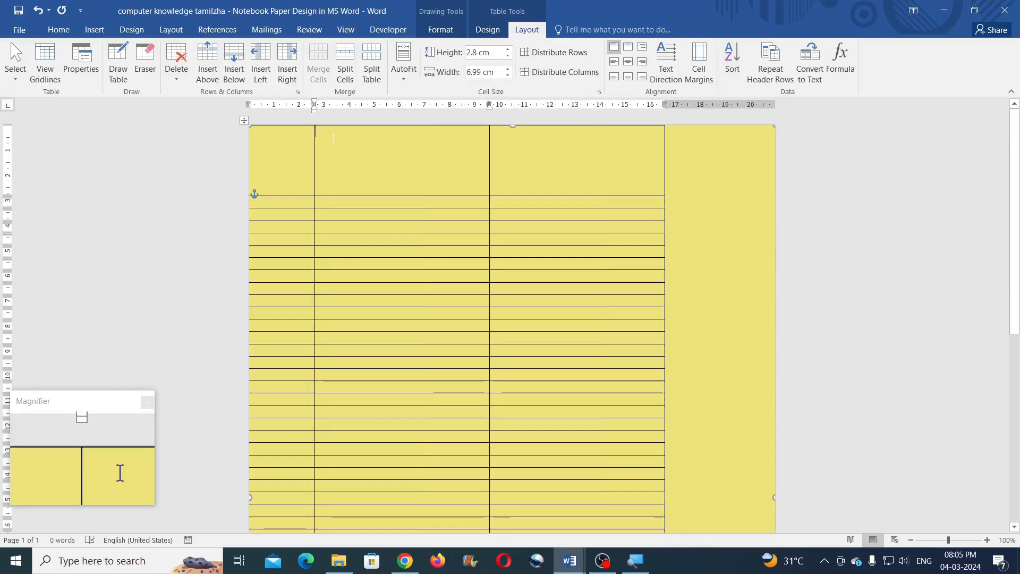
left_click(498, 72)
type("0.1")
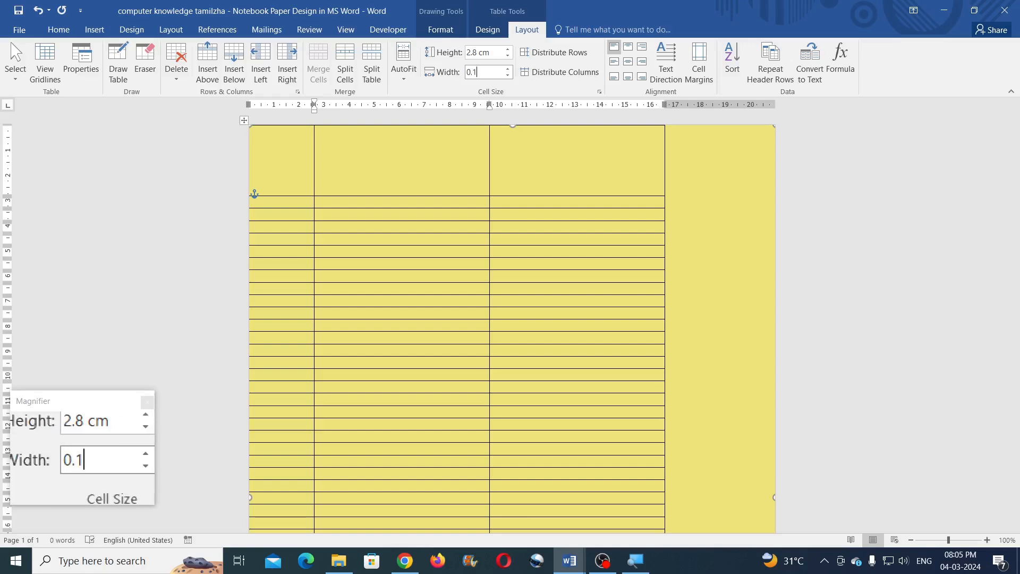
key("Return")
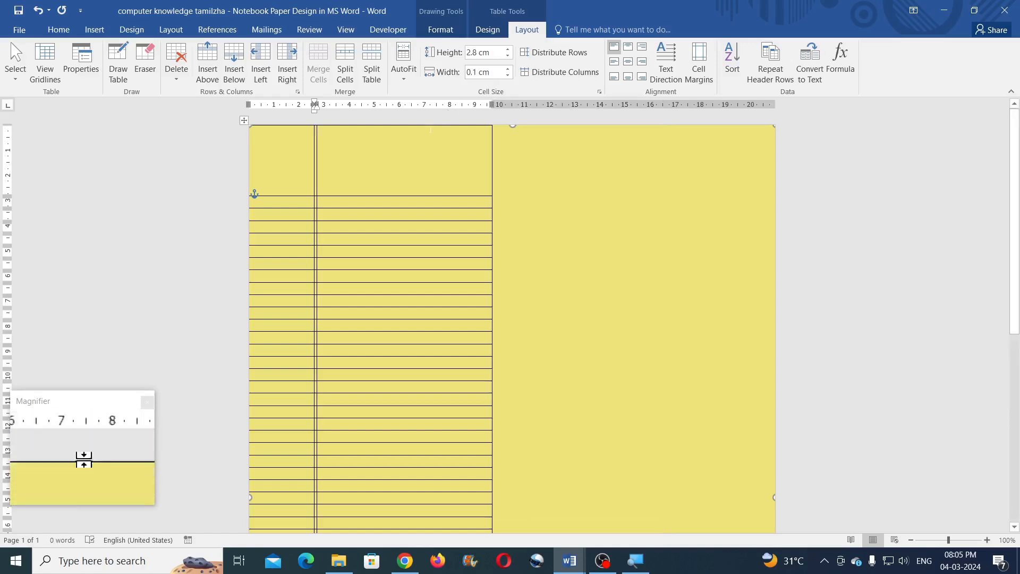
left_click(343, 146)
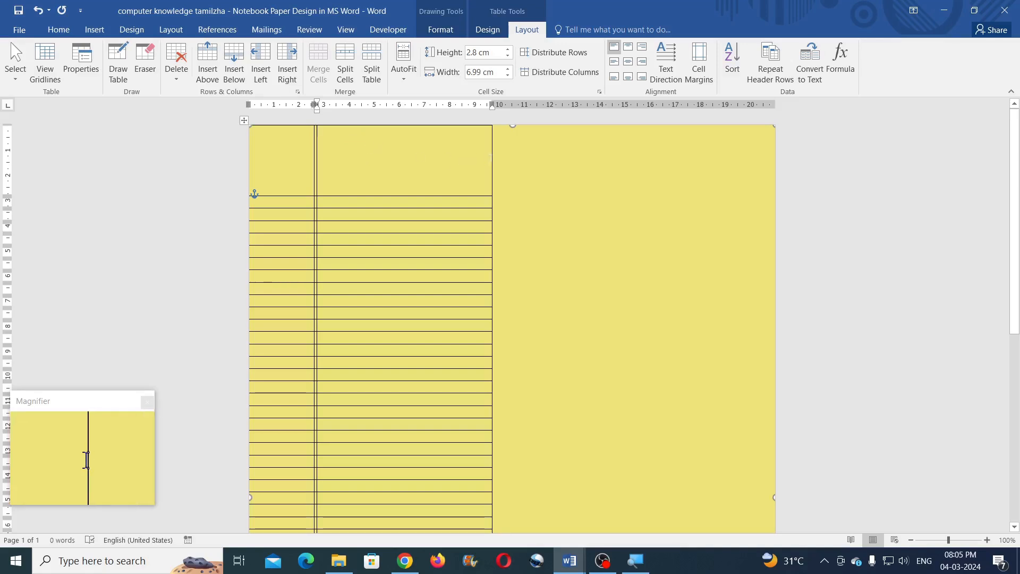
left_click_drag(491, 157, 775, 171)
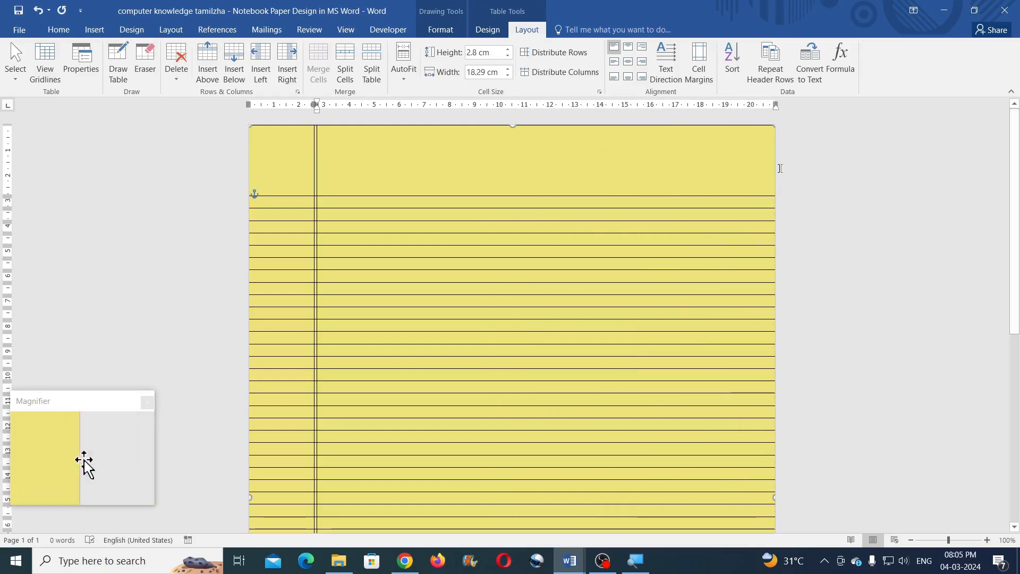
- Set the height of the table's second row to 0.1 cm
left_click(278, 203)
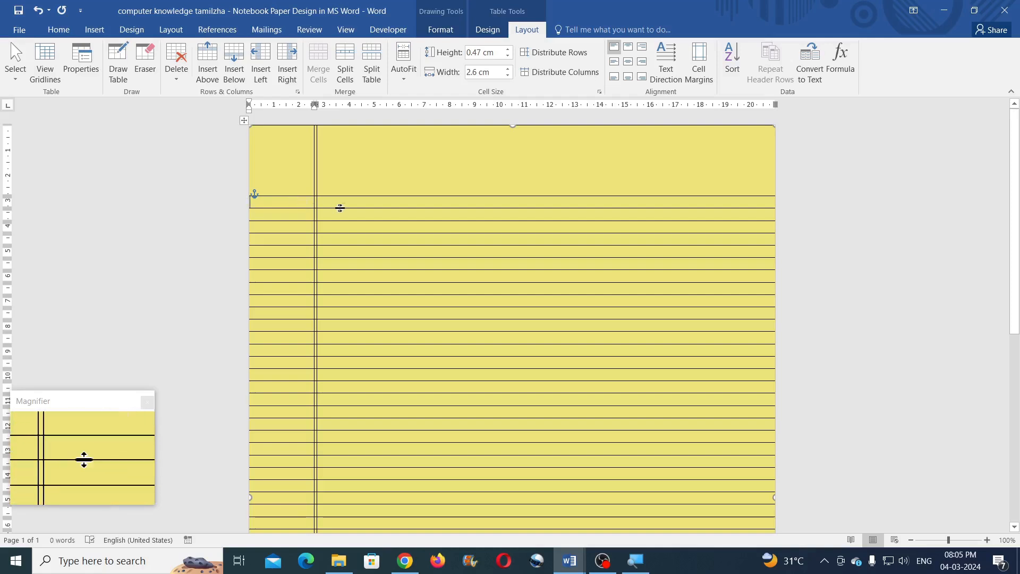
left_click(495, 52)
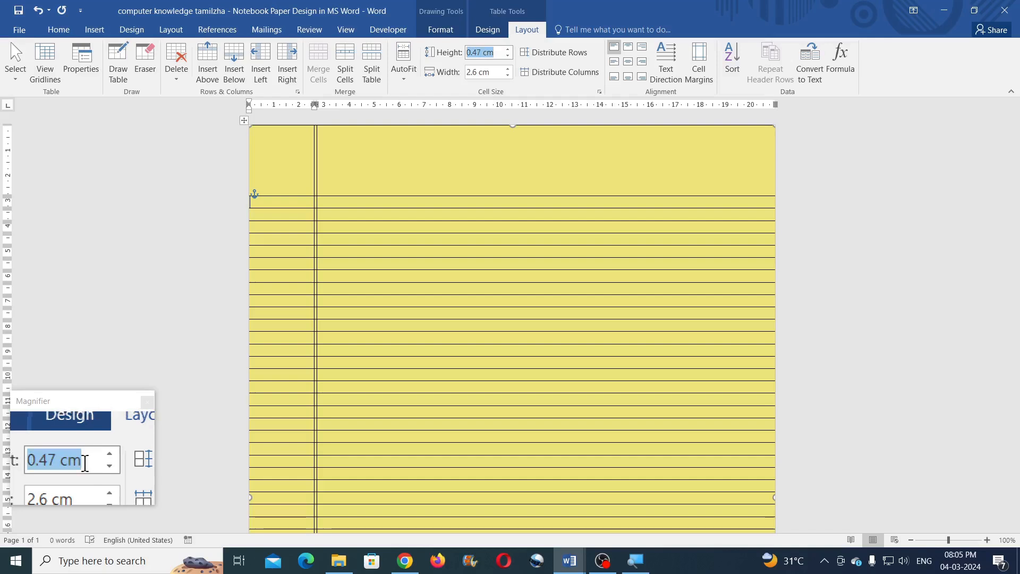
type("0.1")
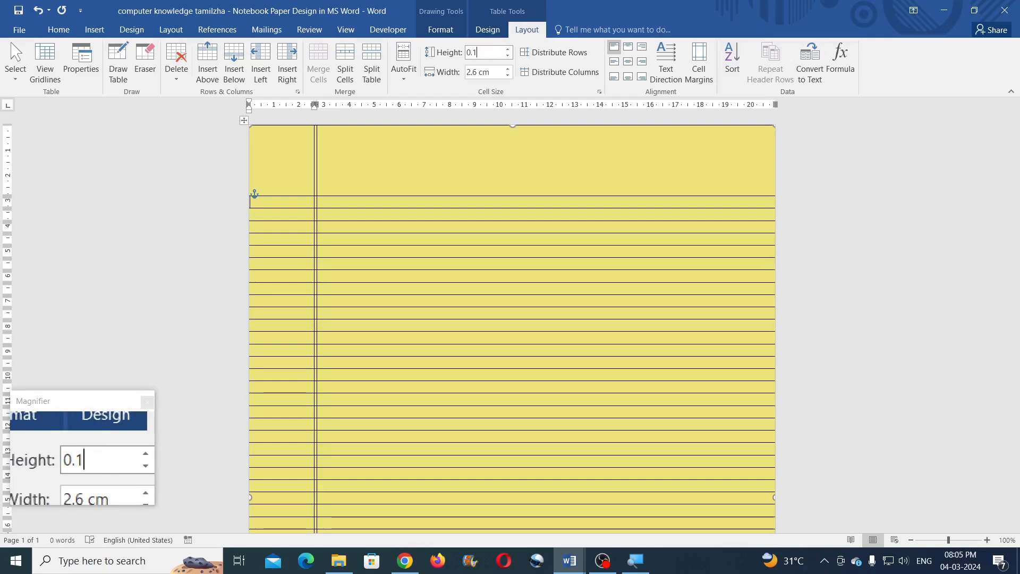
key("Return")
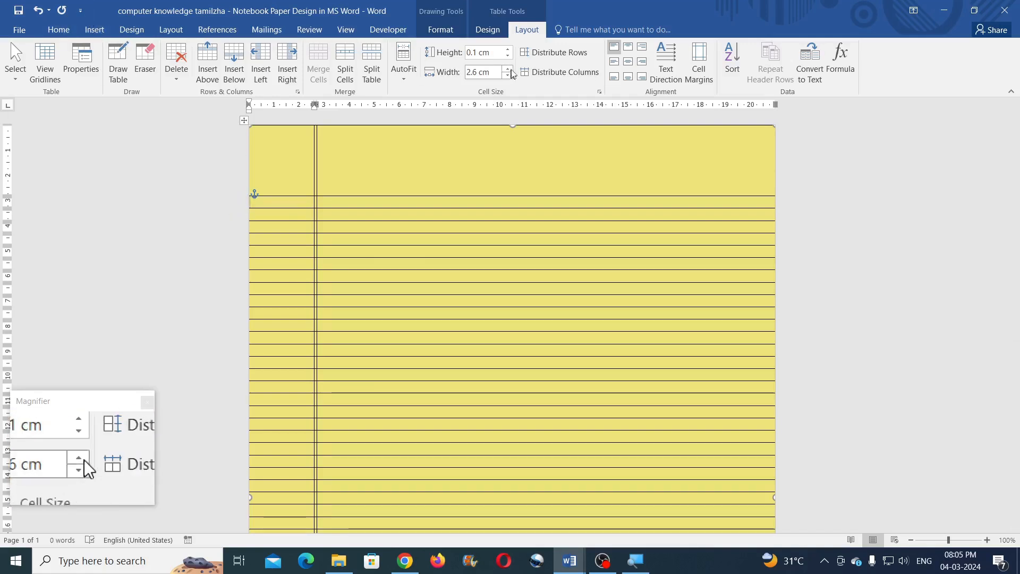
- Try reducing the font size to 1 in the first cell of the table's second row
left_click(60, 31)
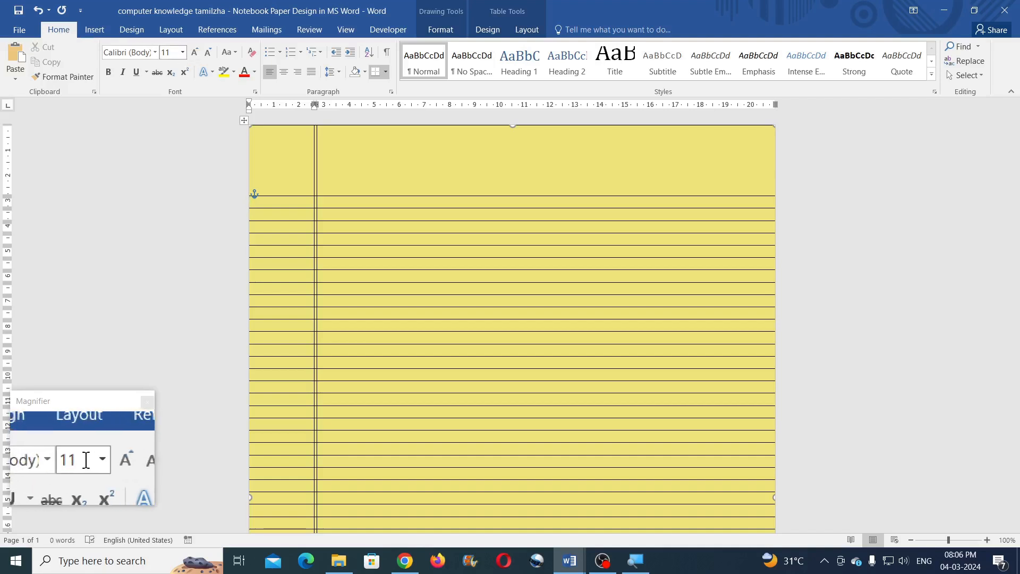
left_click(174, 52)
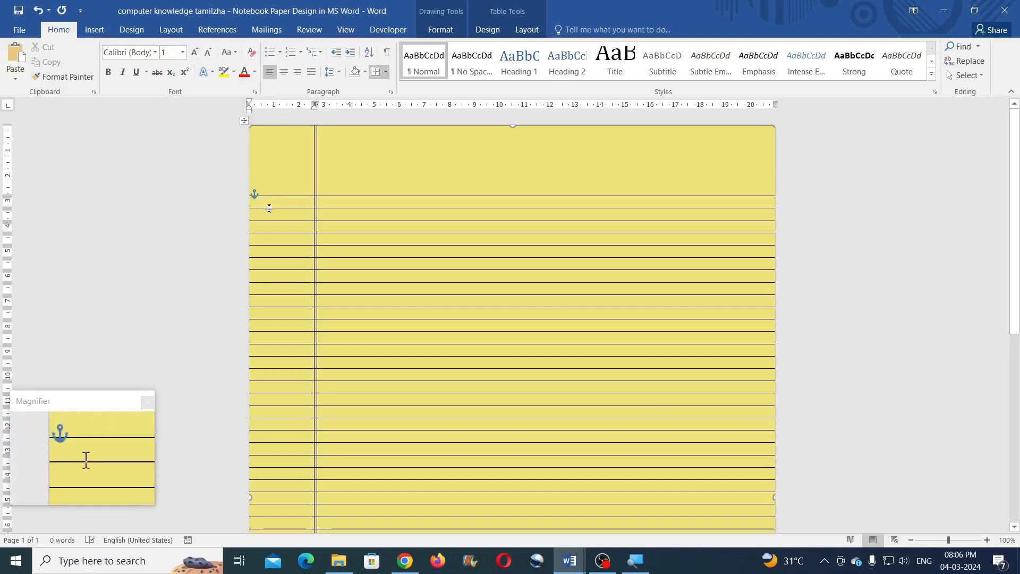
left_click_drag(259, 203, 291, 196)
left_click(336, 203)
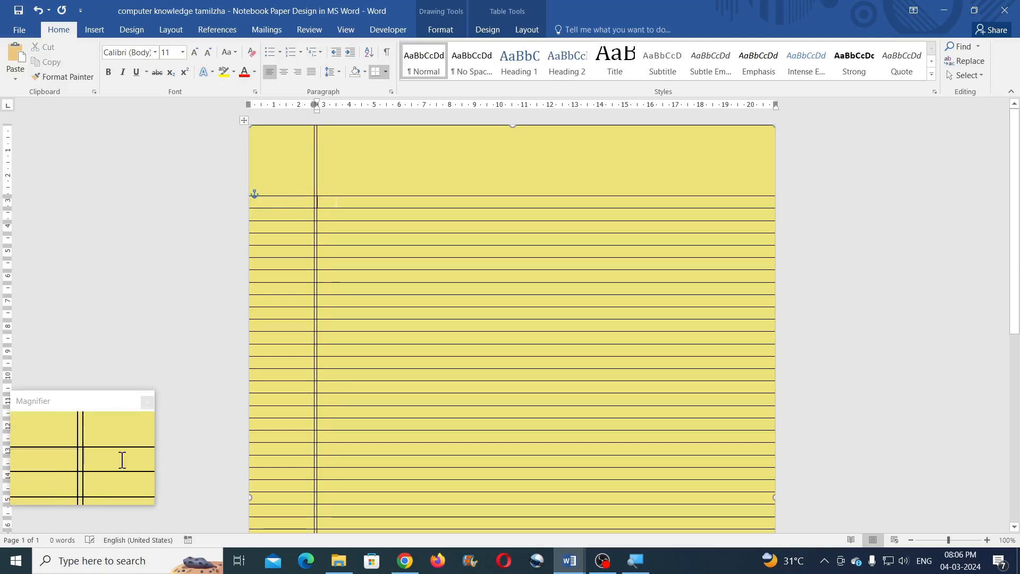
left_click(300, 202)
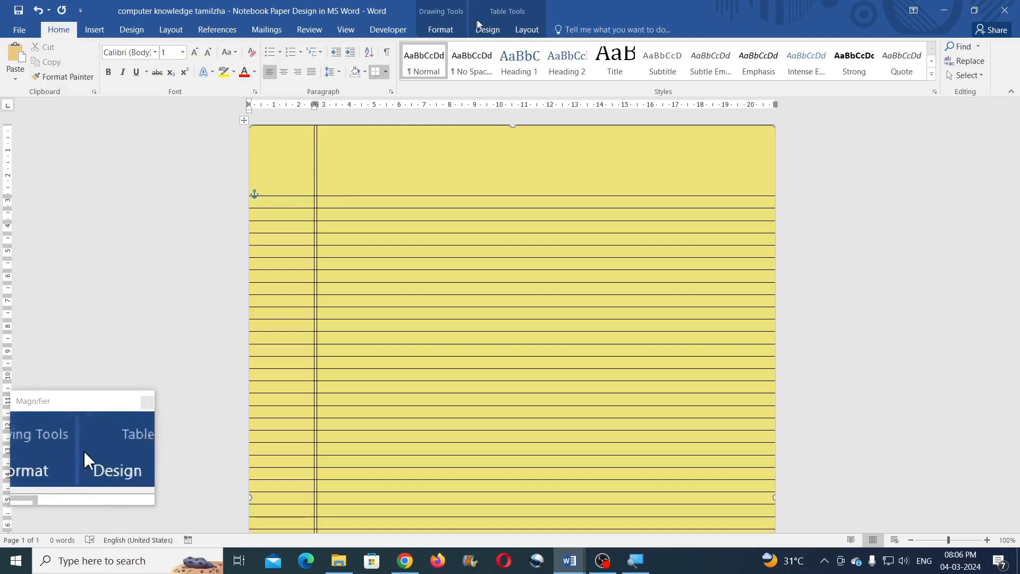
- Set the font size of the table's entire second row to 1 so the row shrinks to a narrow double line
left_click(521, 37)
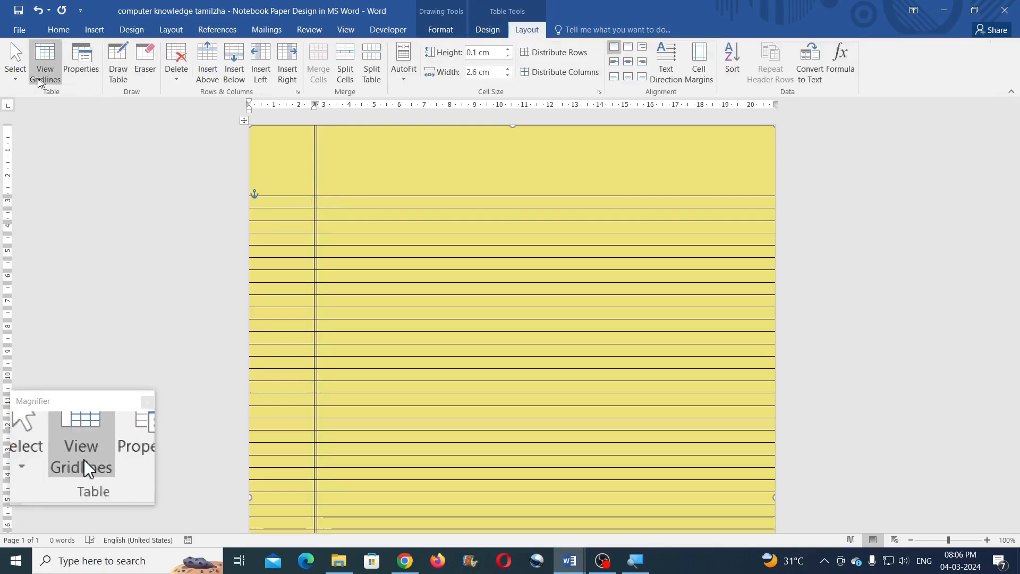
left_click(23, 81)
left_click(21, 126)
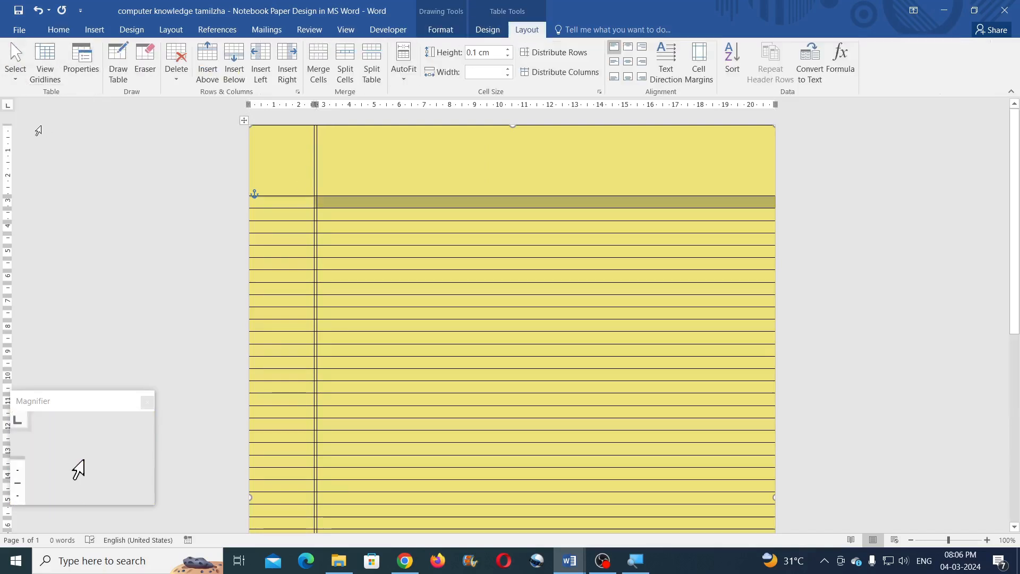
left_click(58, 29)
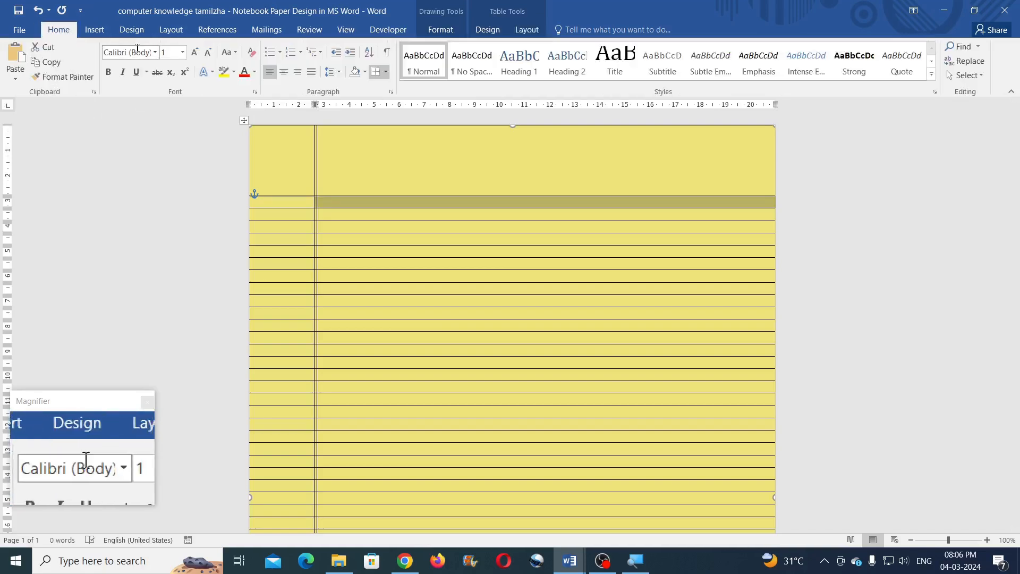
left_click(169, 52)
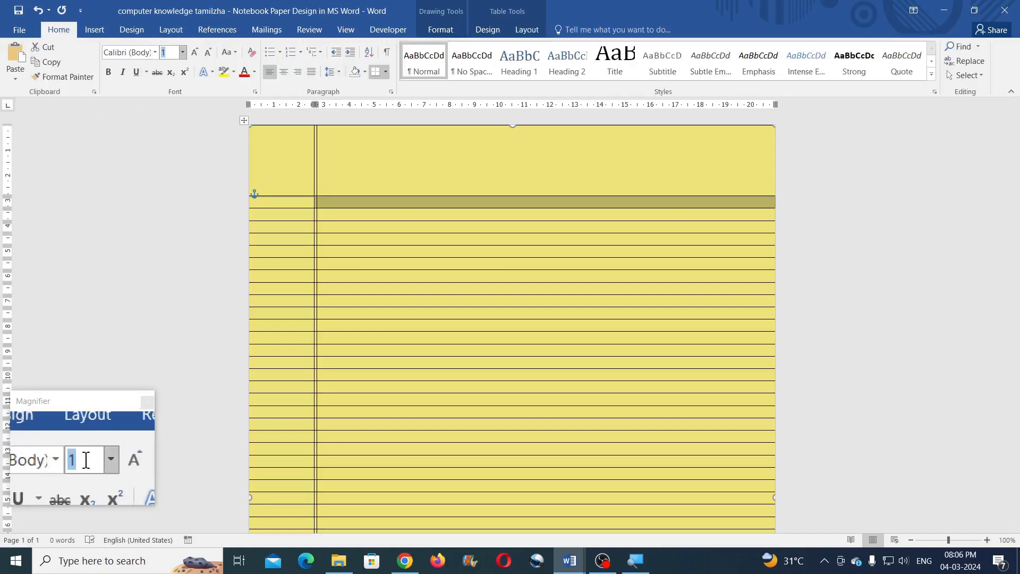
left_click(249, 197)
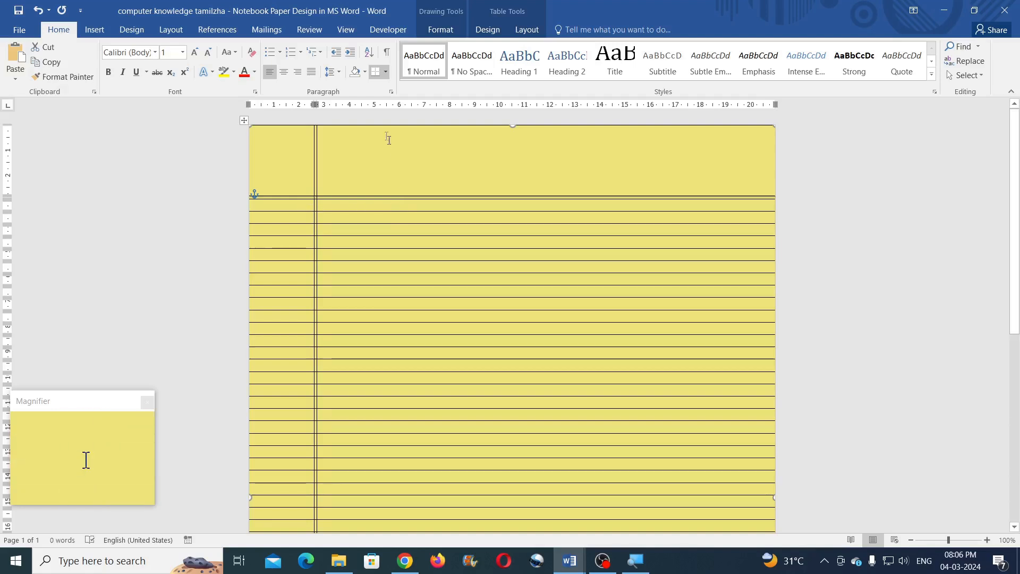
- Set the height of all table rows from the third through the second-to-last to 0.8 cm
scroll(366, 186, "down", 1)
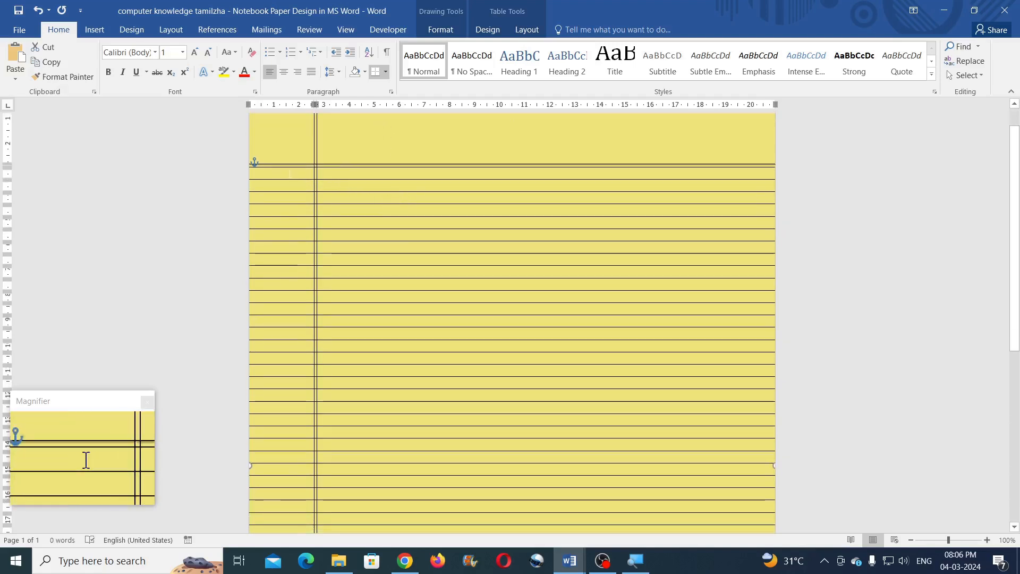
scroll(387, 357, "down", 6)
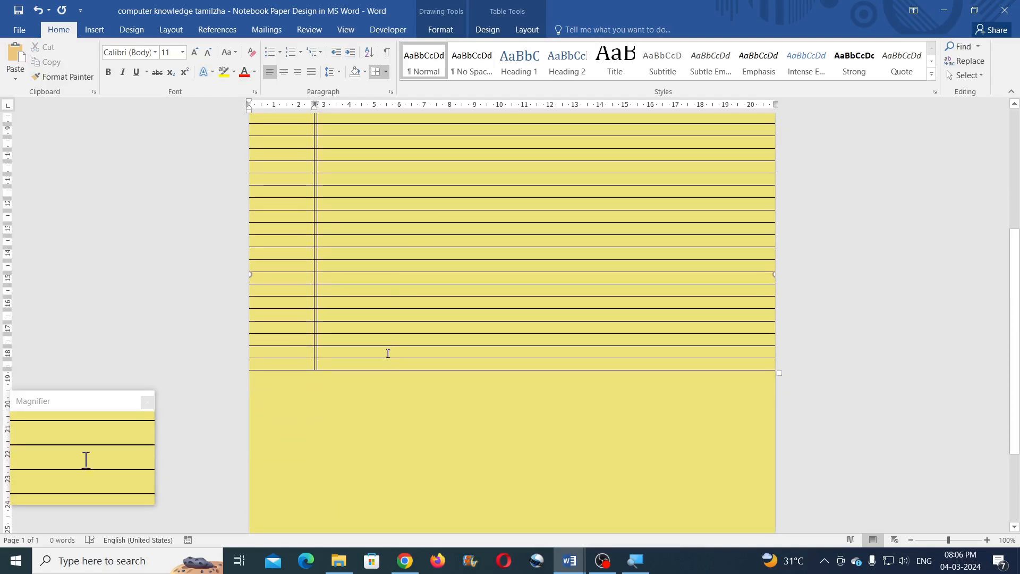
left_click(387, 356, "shift")
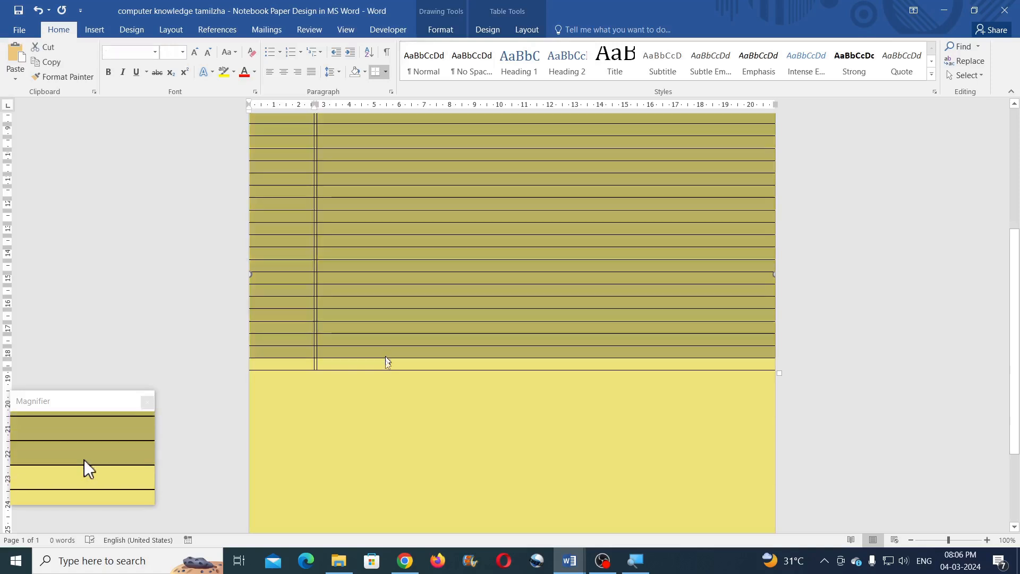
scroll(361, 290, "up", 6)
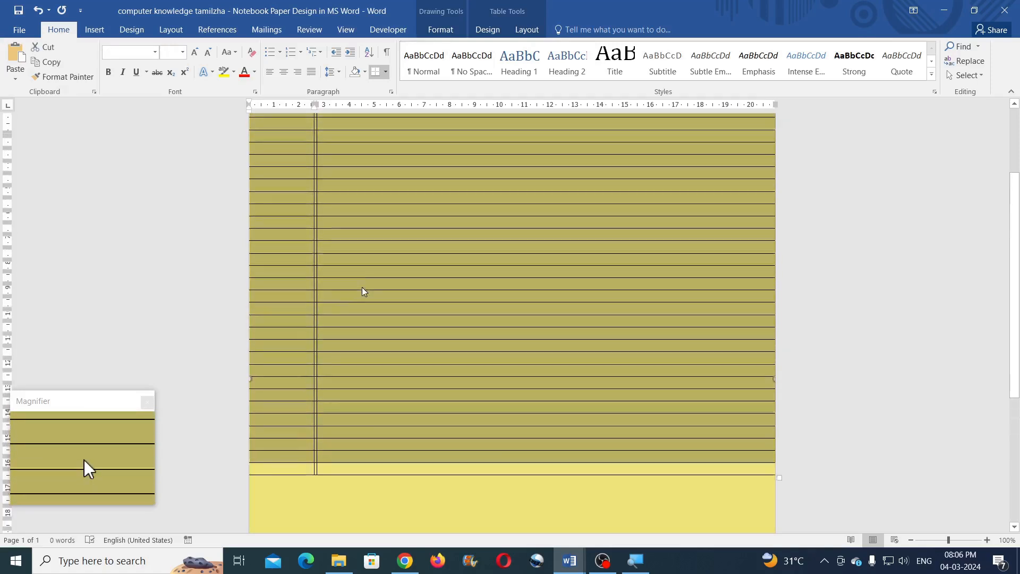
left_click(287, 185)
left_click_drag(310, 183, 443, 415)
scroll(449, 398, "down", 3)
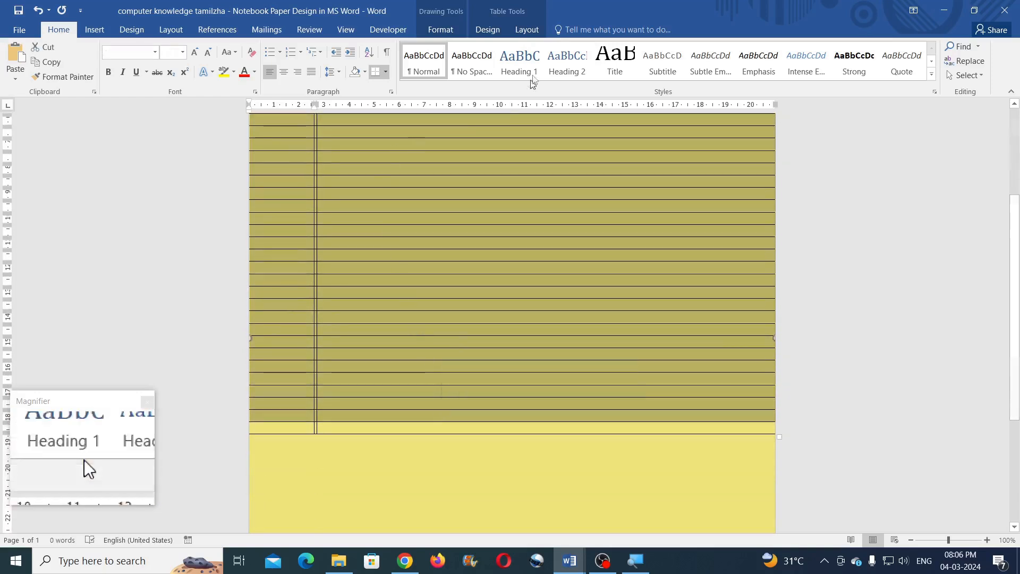
left_click(519, 31)
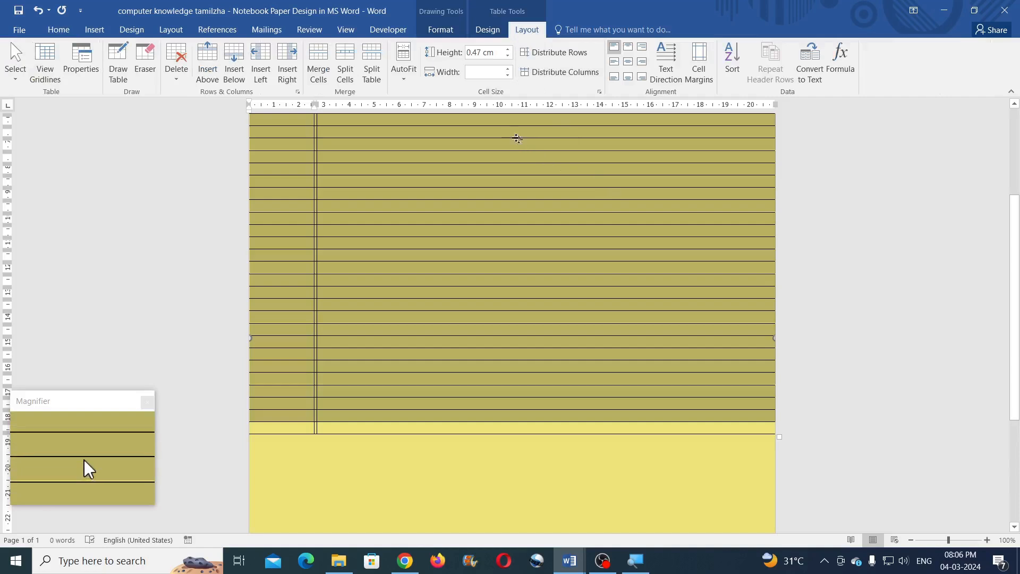
left_click(494, 52)
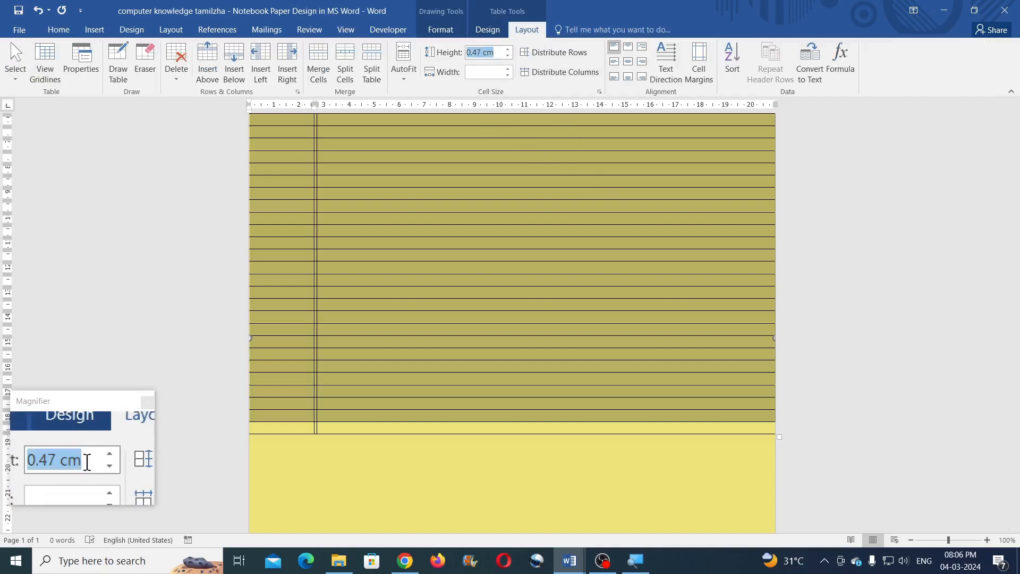
type("0.")
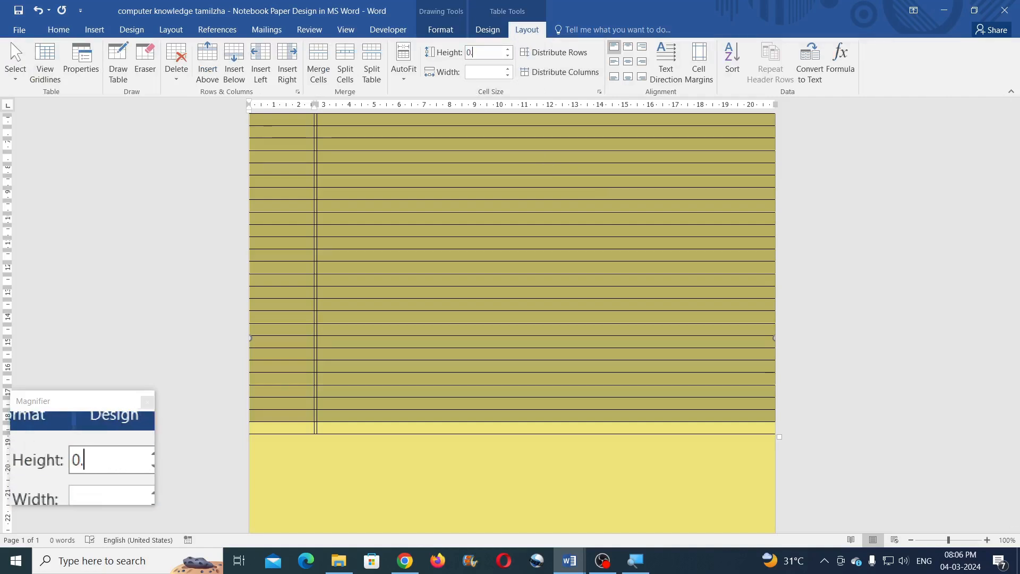
type("8")
key("Return")
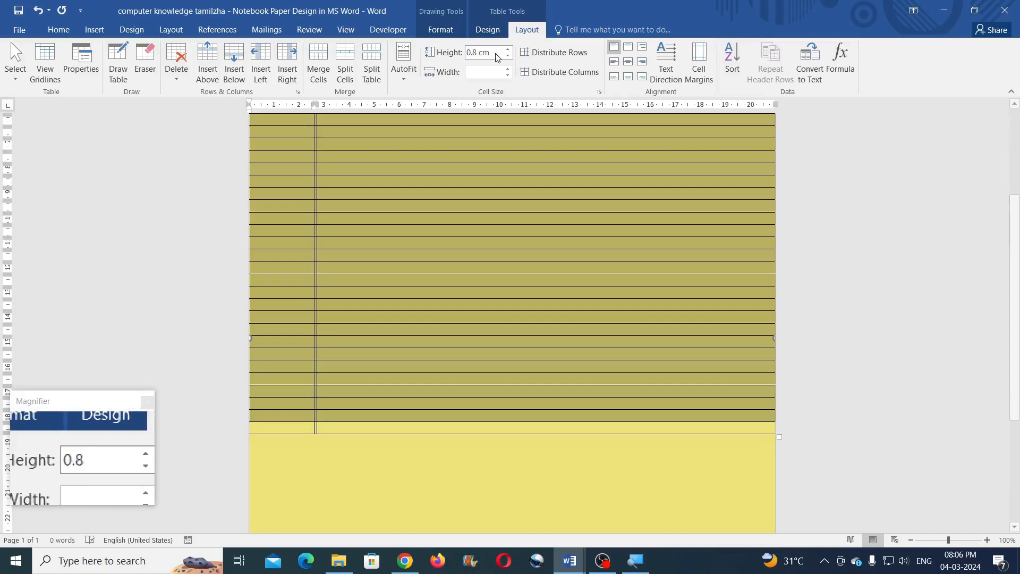
- Extend the table's last row down to the page's bottom edge, making it about 1.37 cm high
scroll(445, 193, "down", 4)
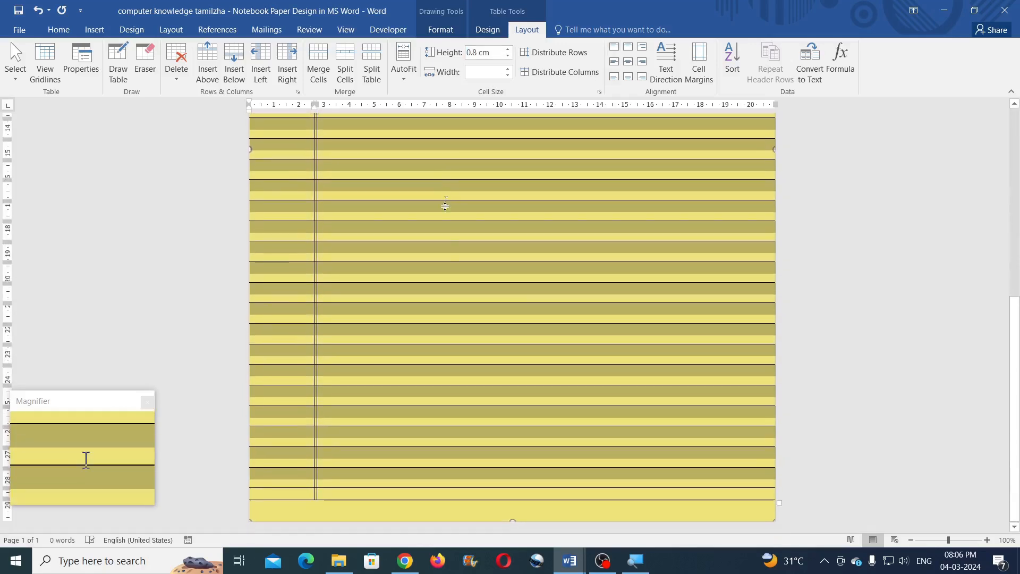
left_click(414, 495)
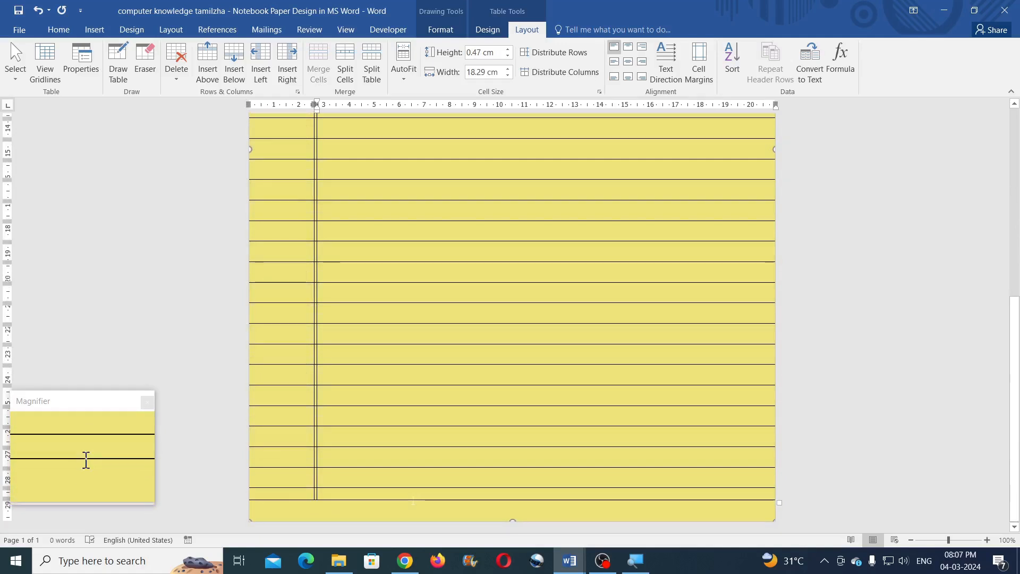
left_click_drag(412, 500, 412, 521)
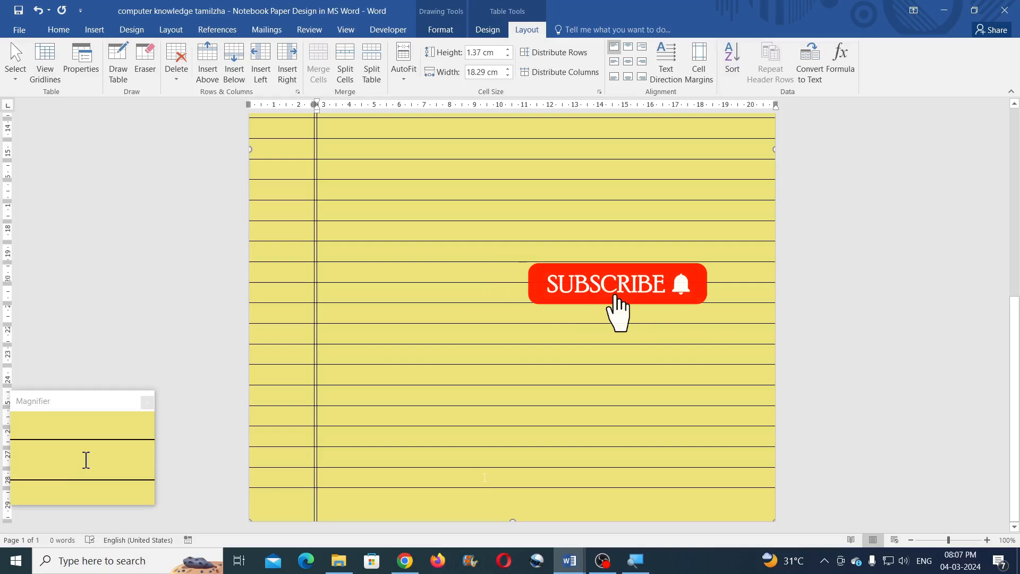
- Remove the top border from the table's entire first row
scroll(484, 477, "up", 10)
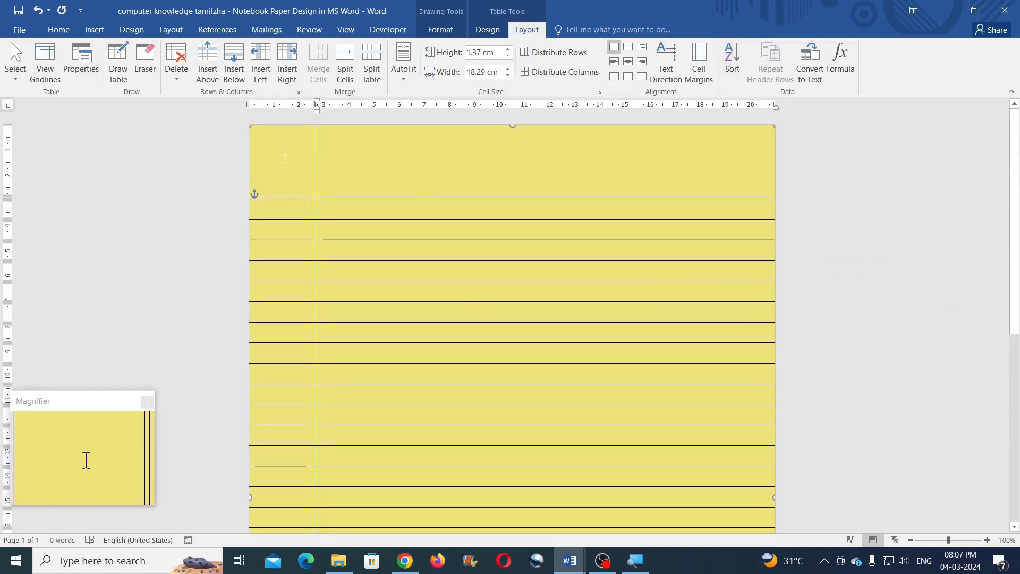
left_click(327, 211)
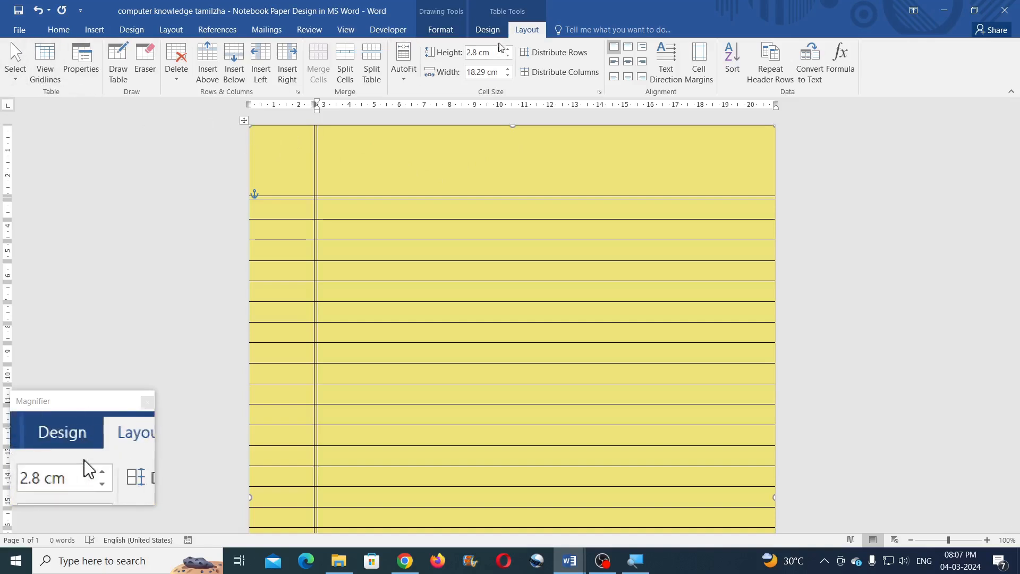
left_click(14, 83)
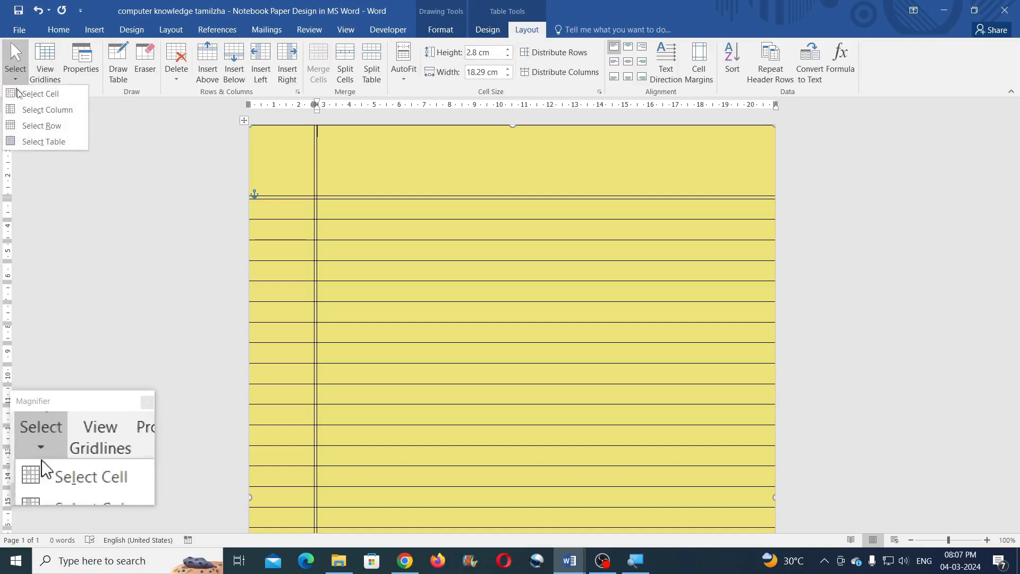
left_click(33, 124)
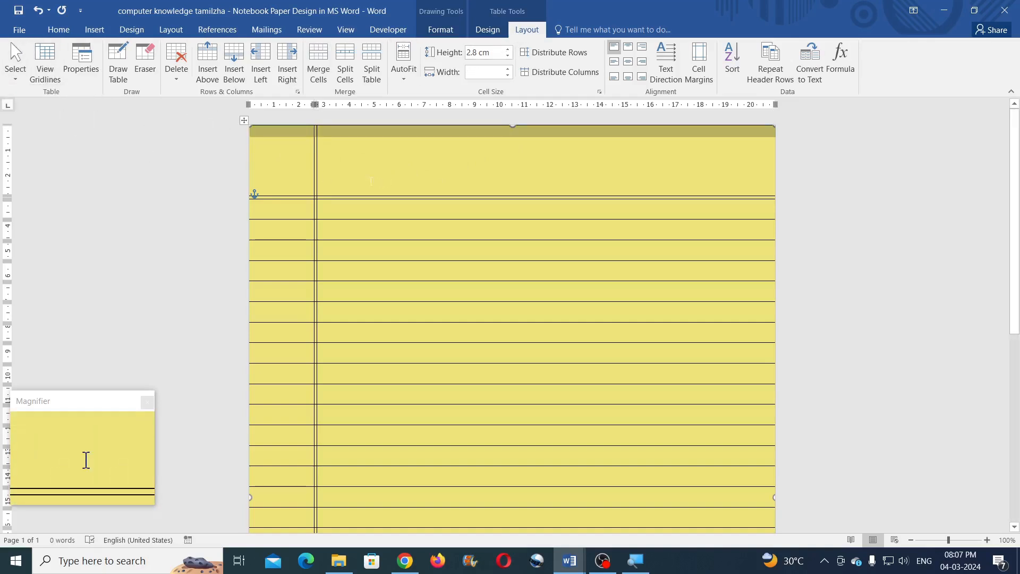
left_click(491, 31)
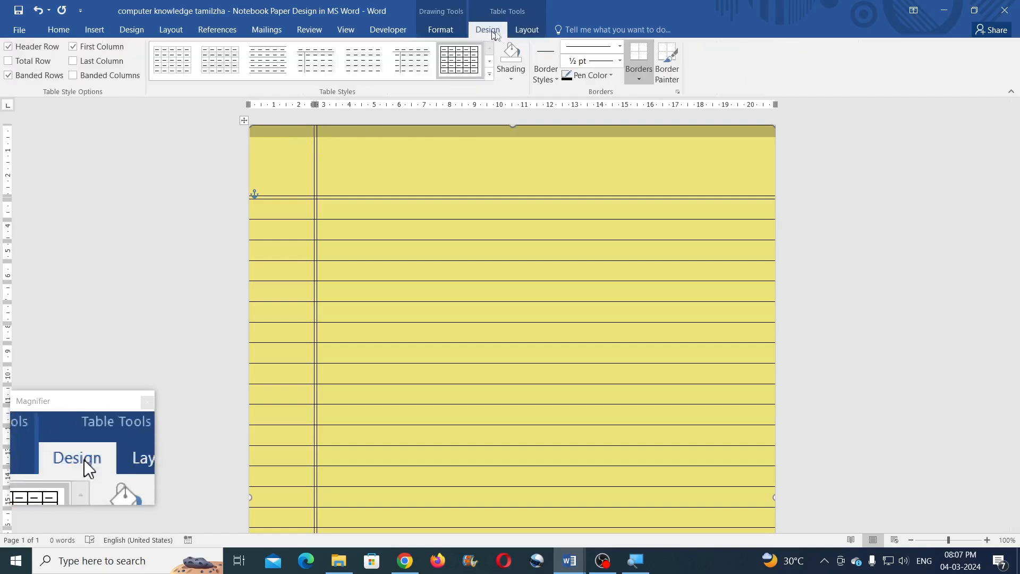
left_click(639, 81)
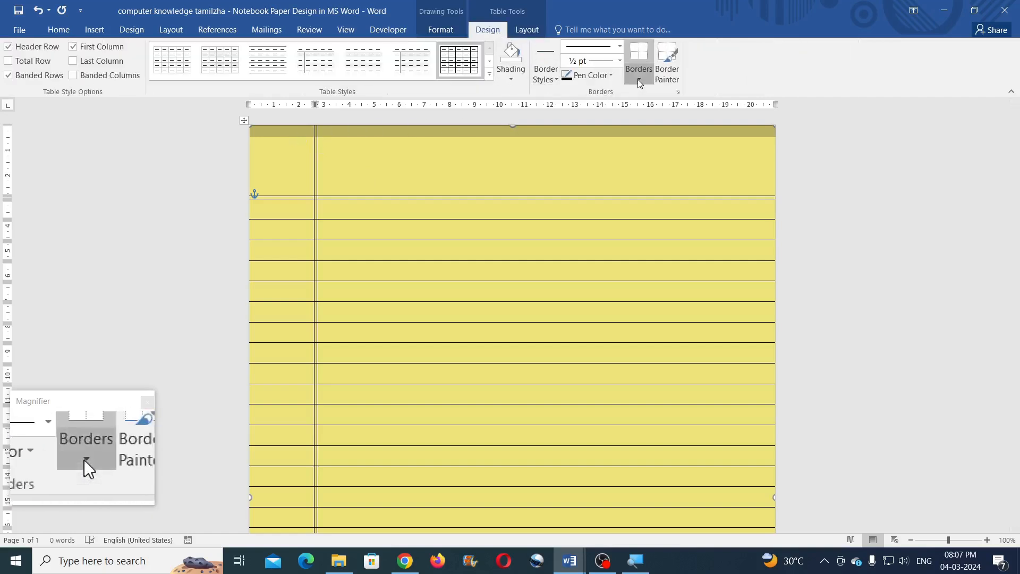
left_click(635, 109)
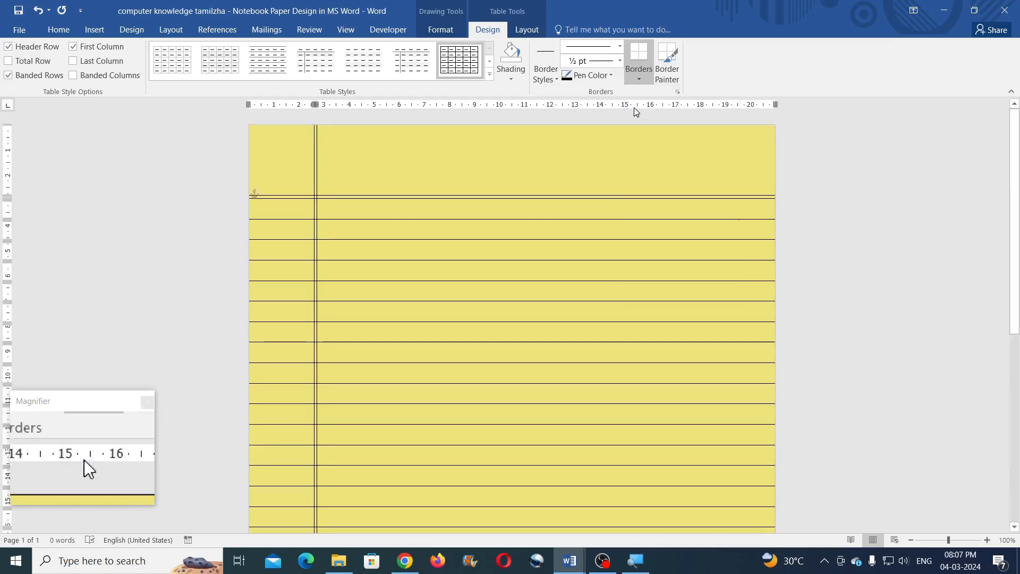
- Remove the bottom border from the table's entire last row
scroll(513, 237, "down", 10)
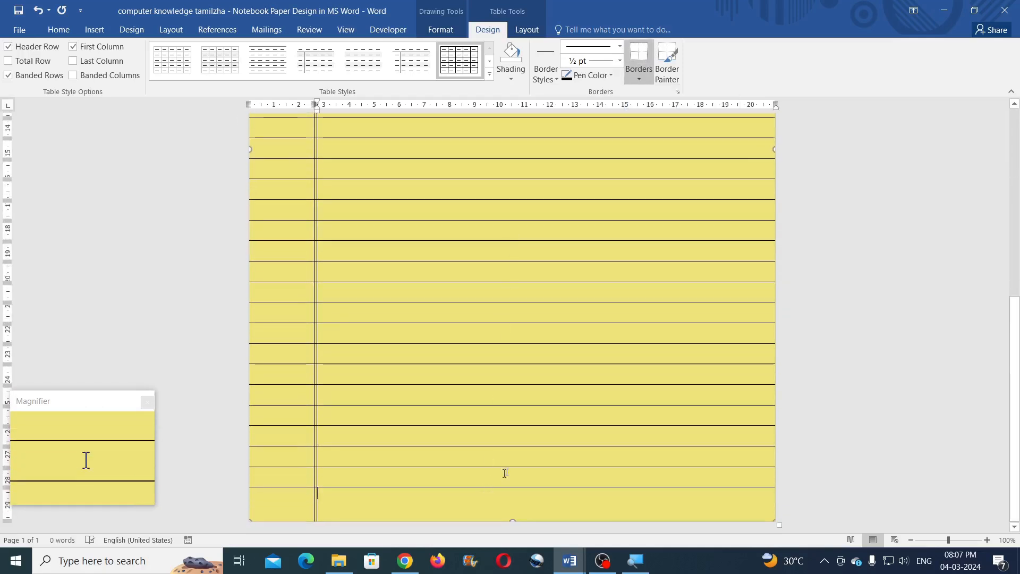
left_click(533, 480)
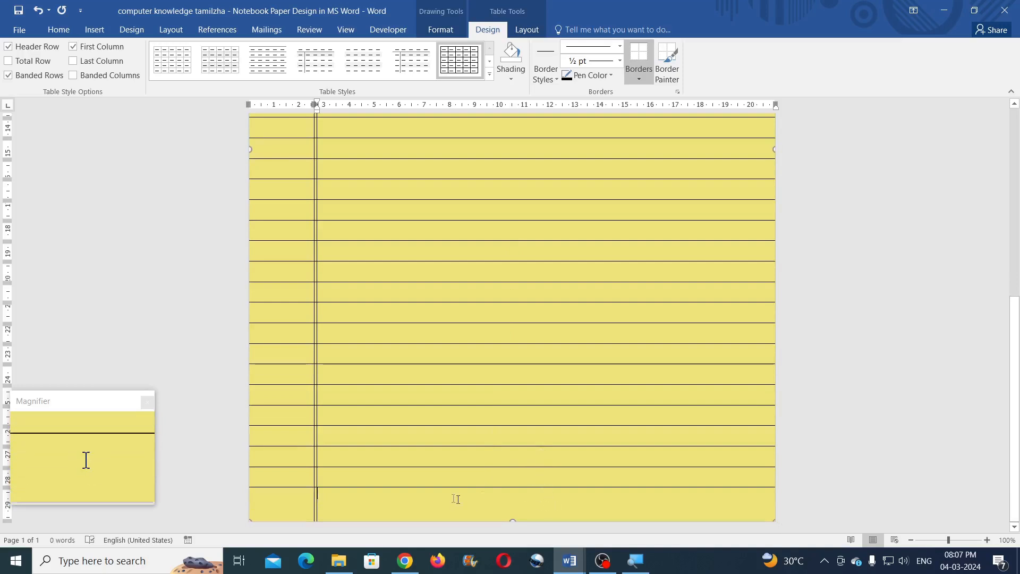
left_click(527, 29)
left_click(15, 69)
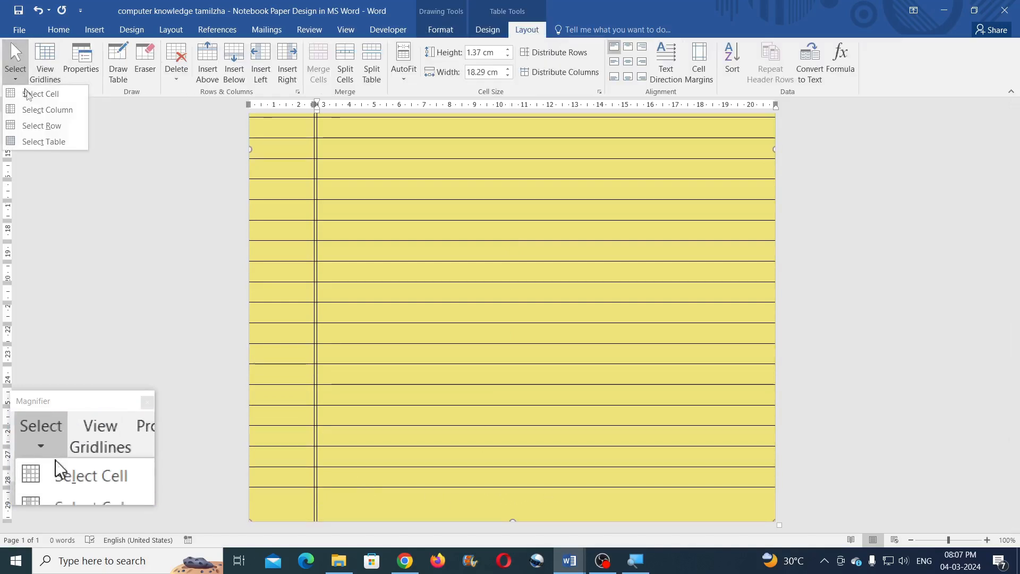
left_click(37, 127)
left_click(487, 30)
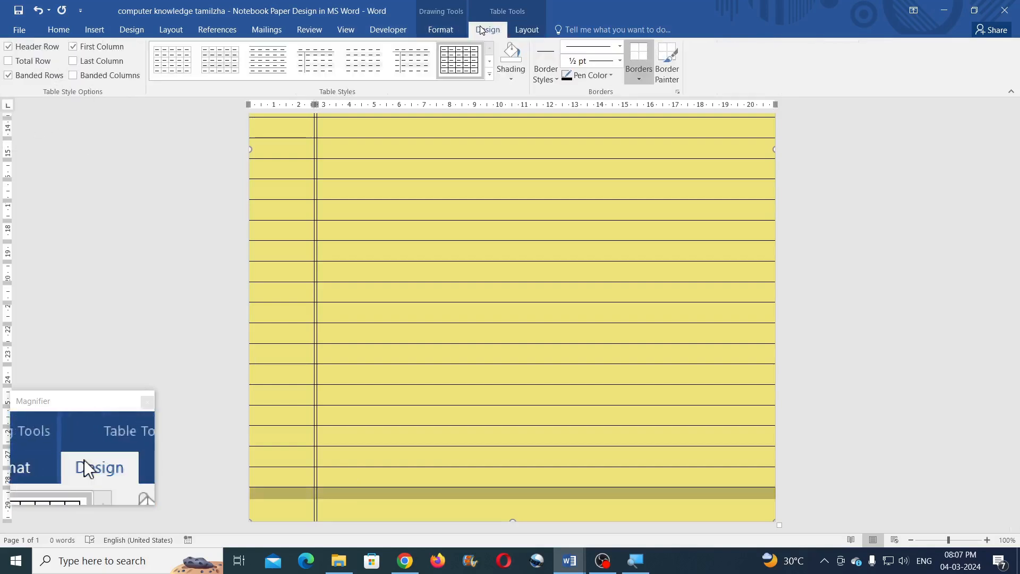
left_click(639, 78)
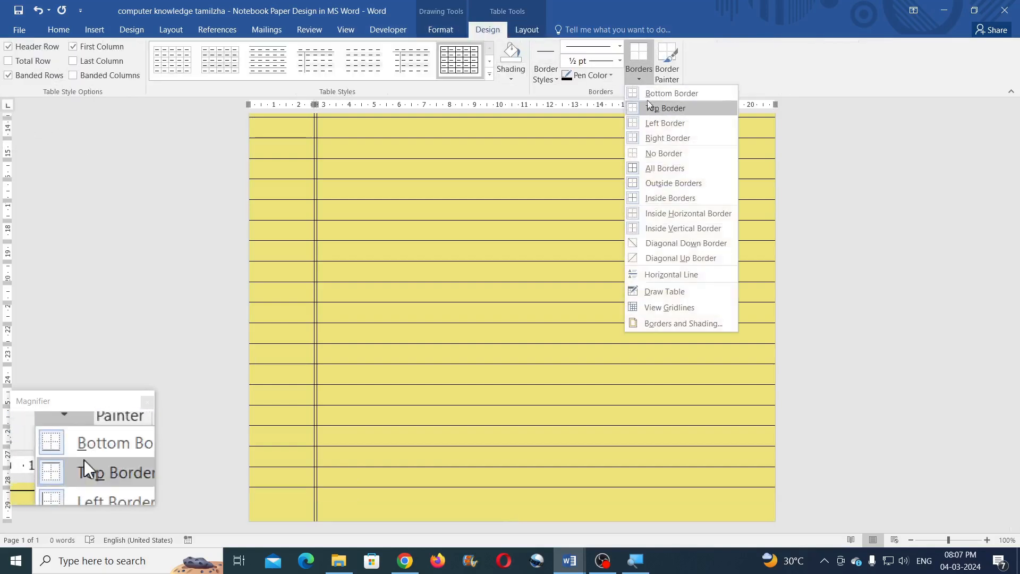
left_click(638, 97)
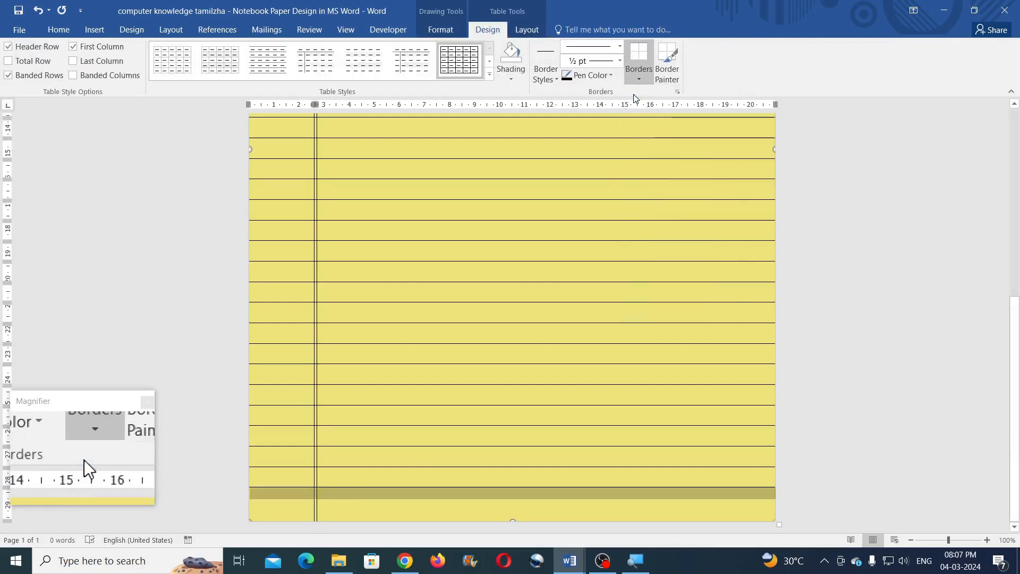
left_click(466, 232)
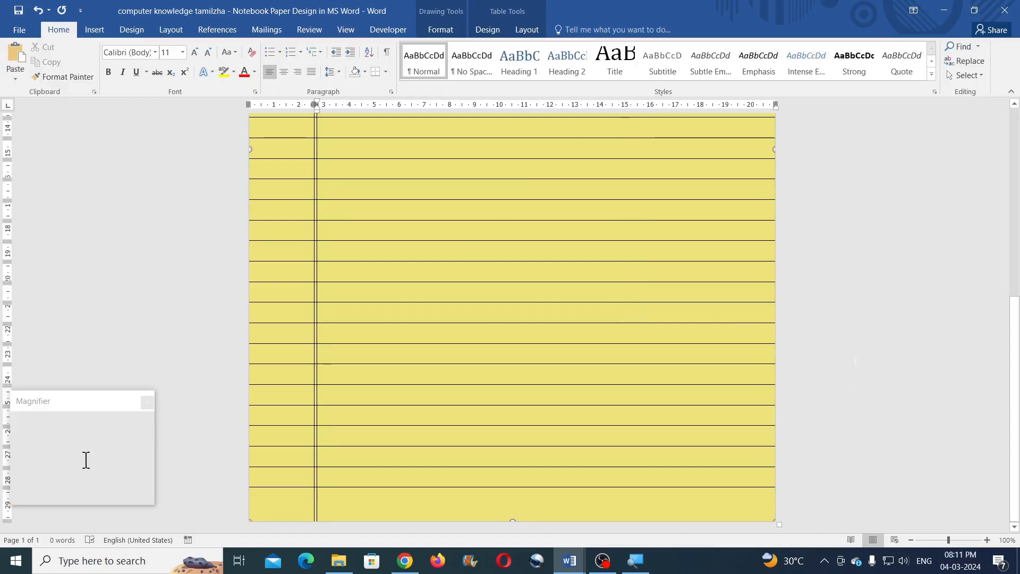
- Draw a rounded rectangle about 1.23 cm high and 3.75 cm wide in the page's upper-right header area
scroll(854, 365, "up", 10)
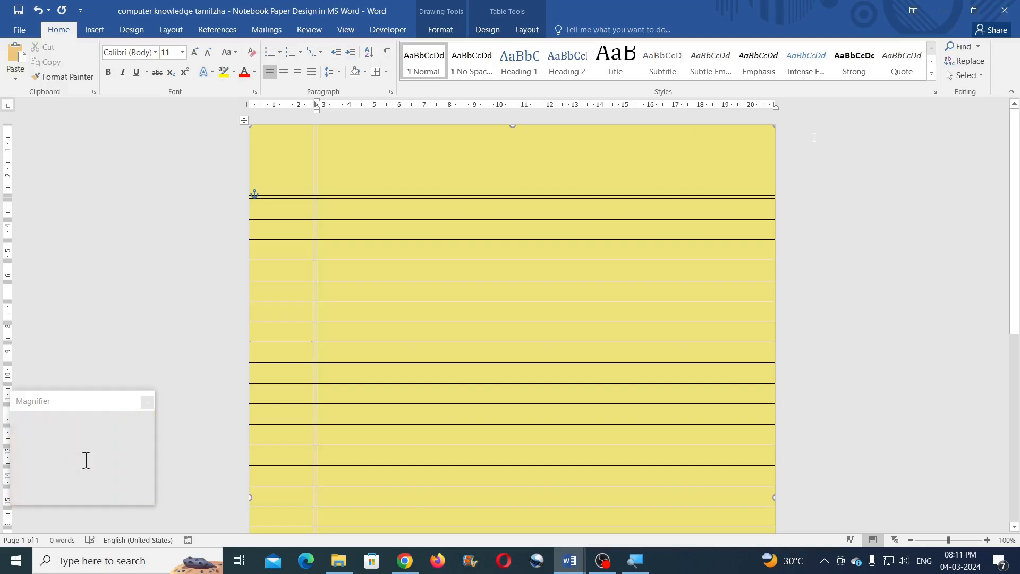
left_click(317, 202)
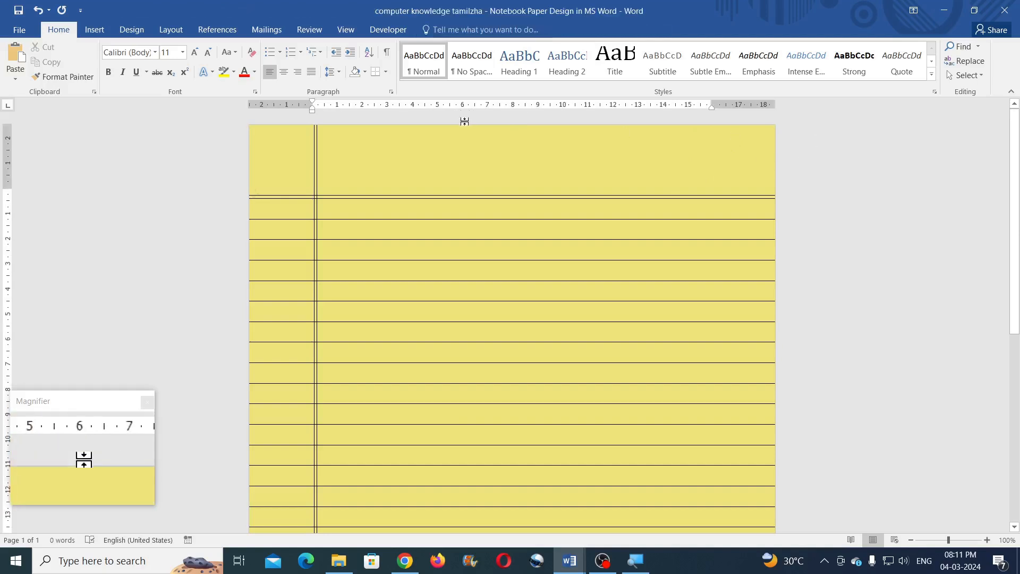
left_click(86, 29)
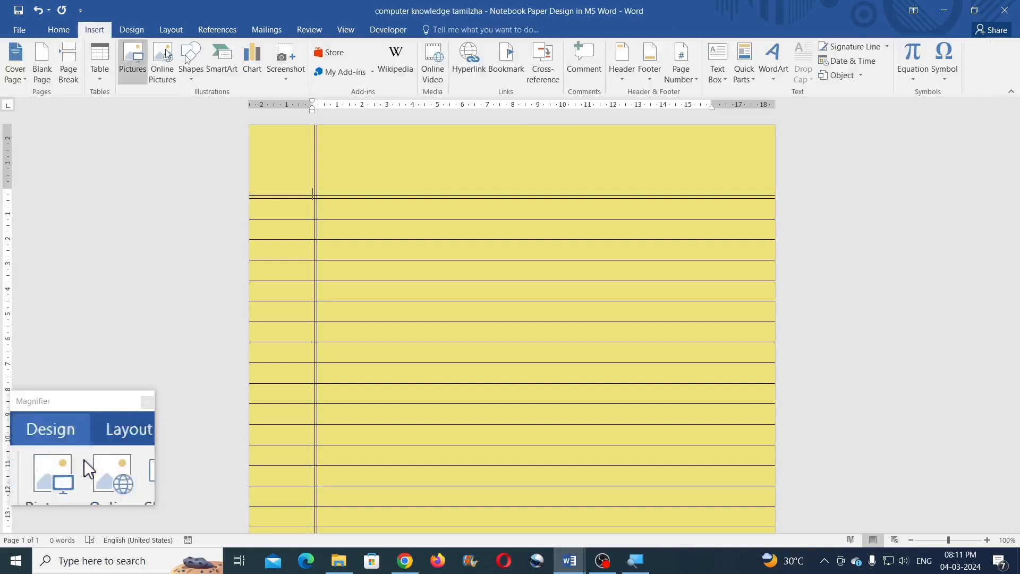
left_click(193, 75)
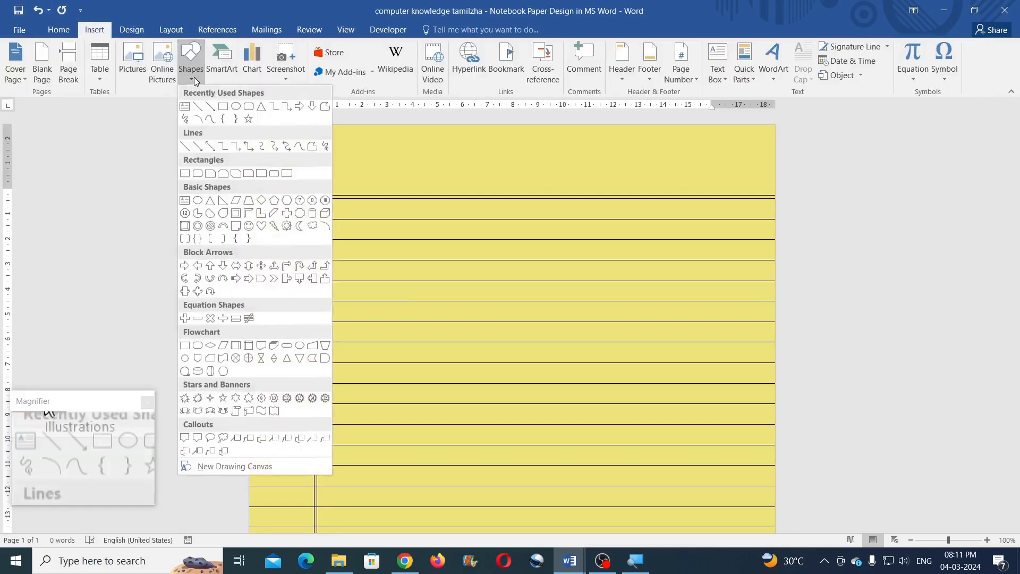
left_click(249, 106)
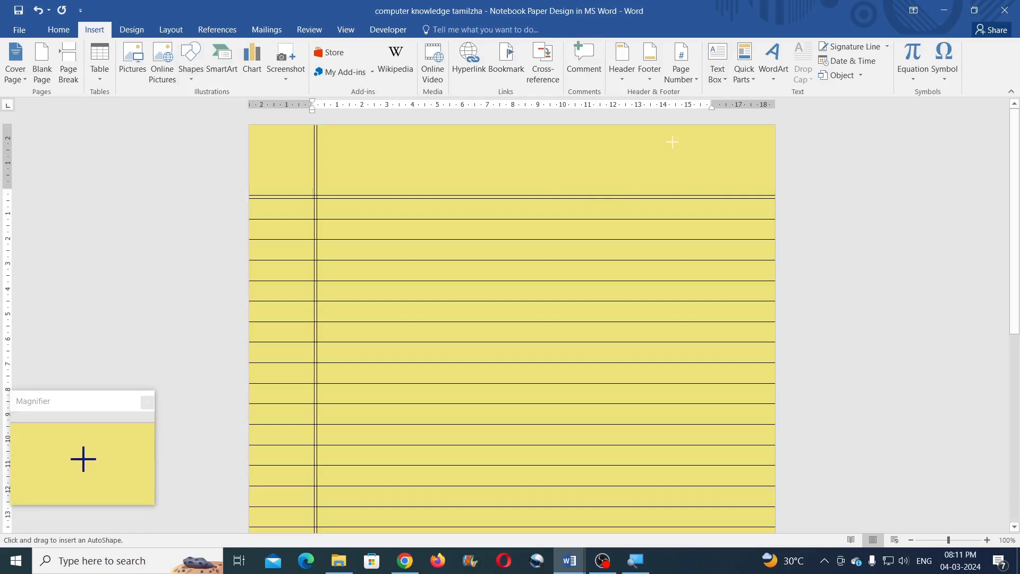
mouse_move(667, 143)
left_mouse_down()
mouse_move(687, 166)
mouse_move(761, 175)
left_mouse_up()
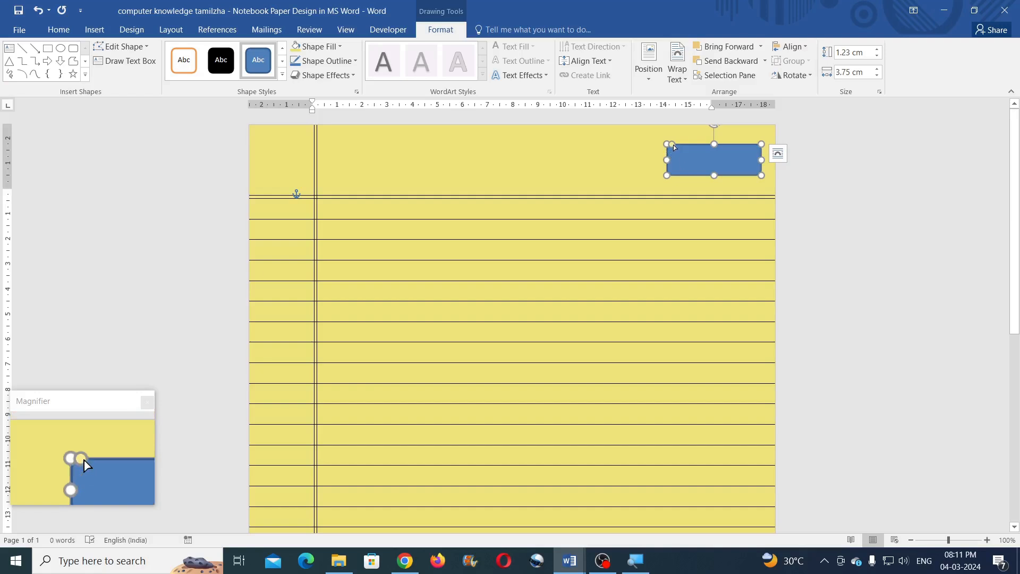
- Round the rectangle's corners fully into a pill shape and increase its height to about 1.42 cm
left_click_drag(674, 144, 690, 142)
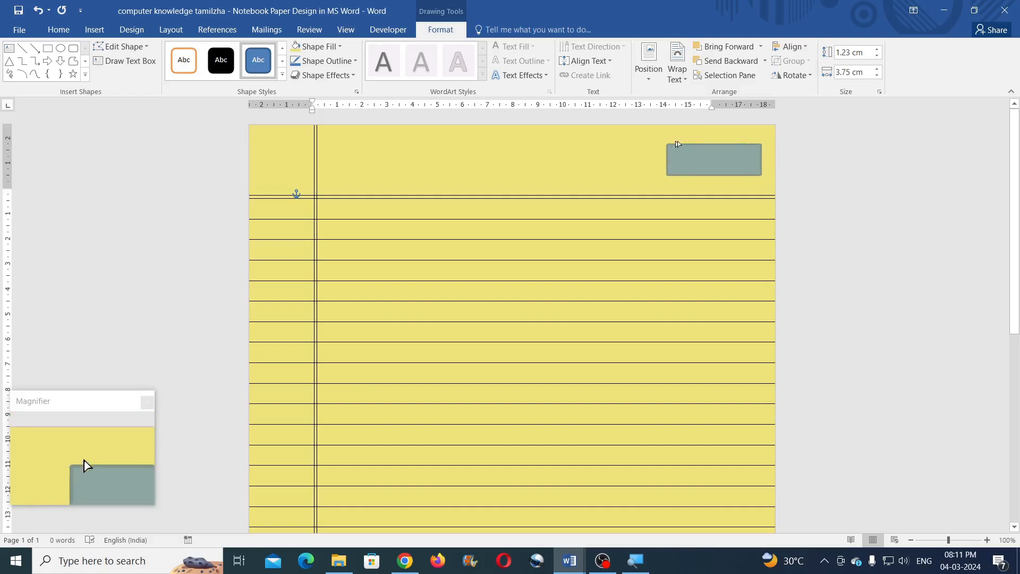
left_click(696, 144)
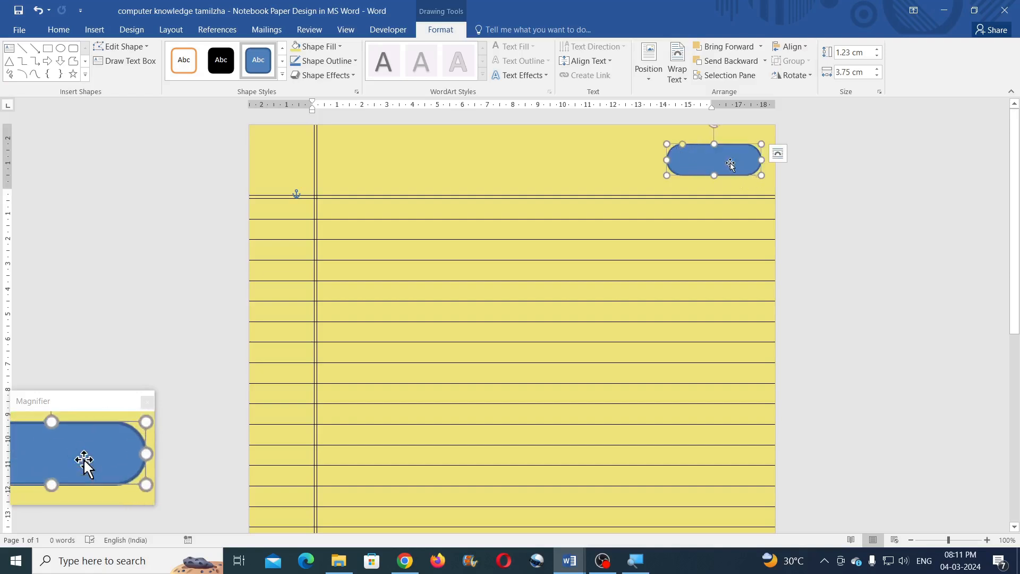
left_click_drag(714, 144, 715, 139)
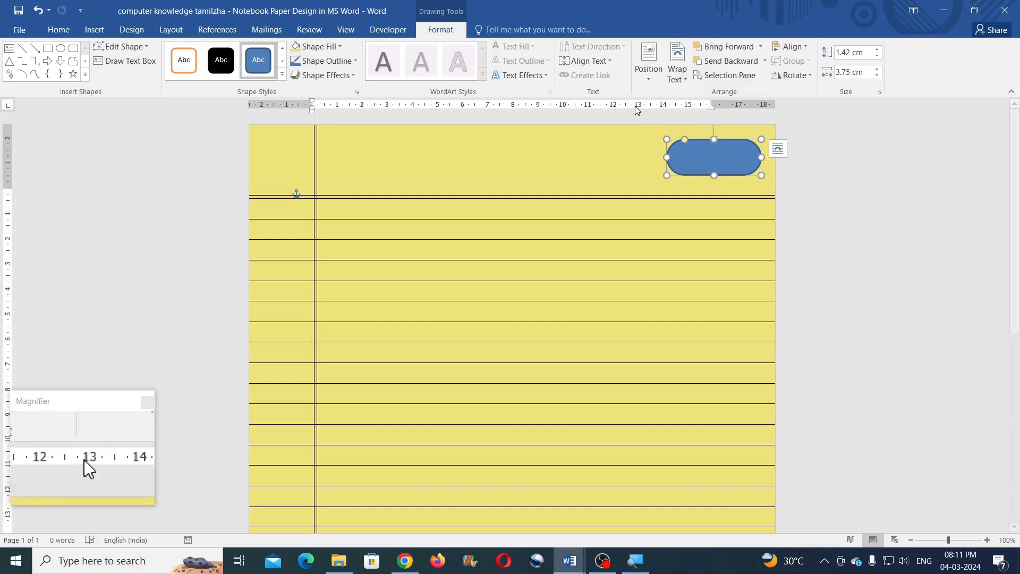
- Remove the rounded rectangle's fill and give it a black ¼ pt outline
left_click(337, 48)
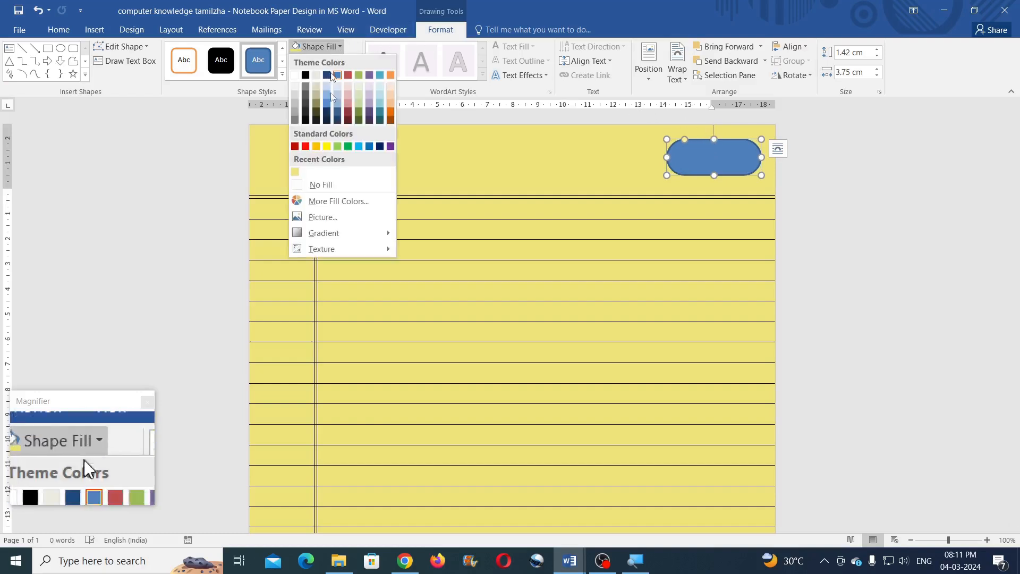
left_click(323, 186)
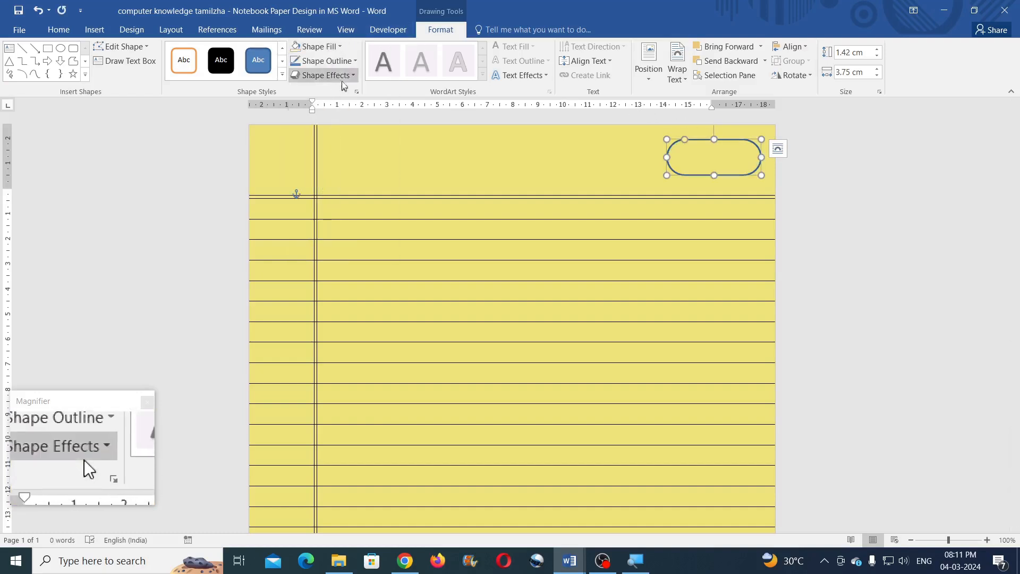
left_click(342, 62)
left_click(306, 89)
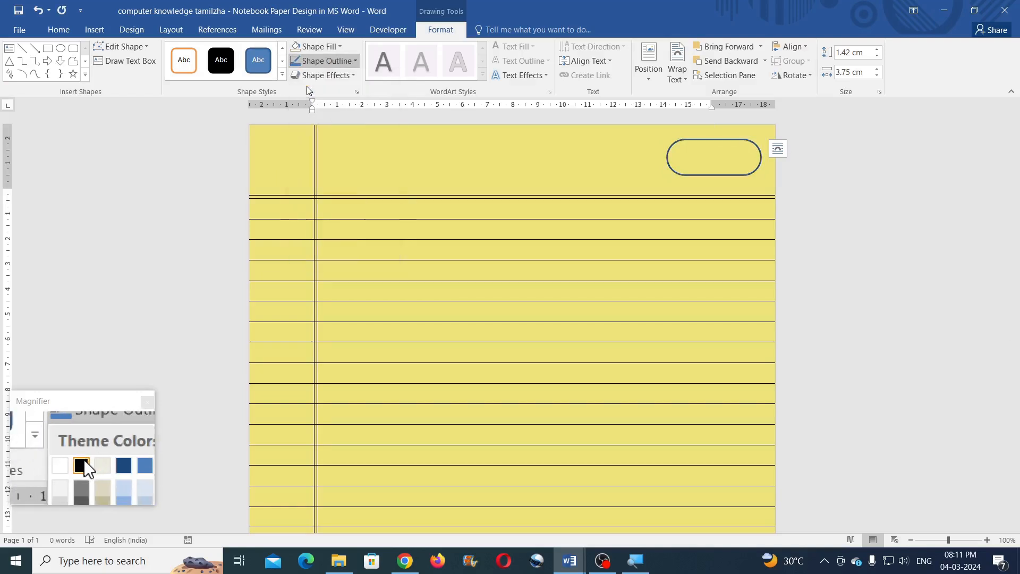
left_click(337, 62)
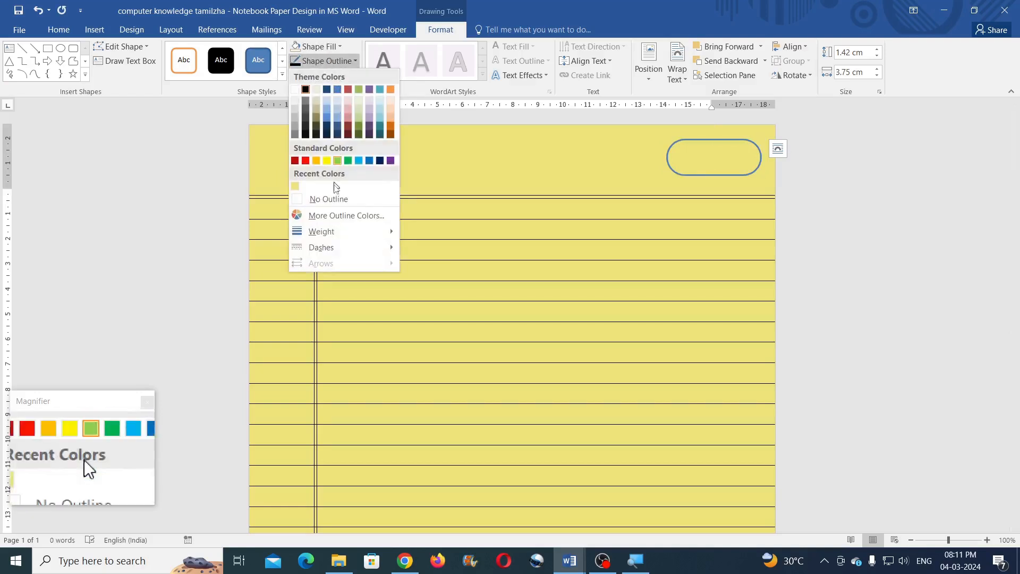
mouse_move(356, 239)
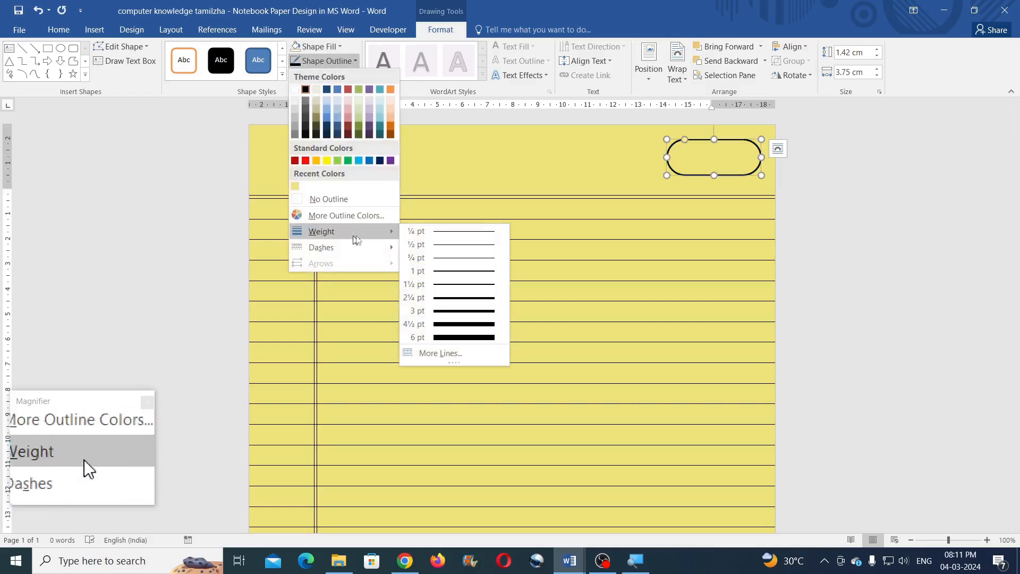
left_click(455, 231)
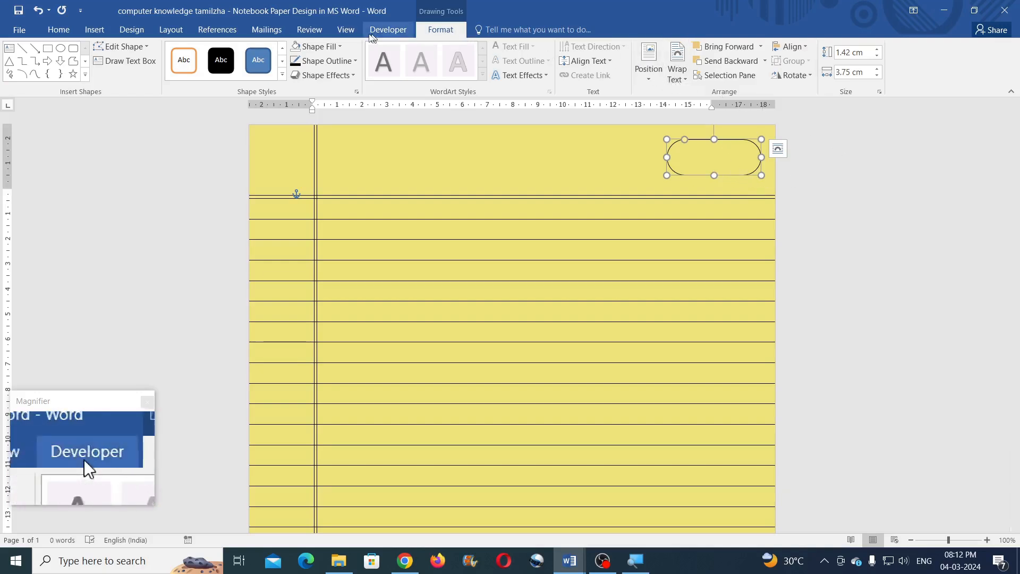
- Draw a text box about 1.38 cm high and 3.43 cm wide beside the rounded rectangle, with no fill
left_click(92, 36)
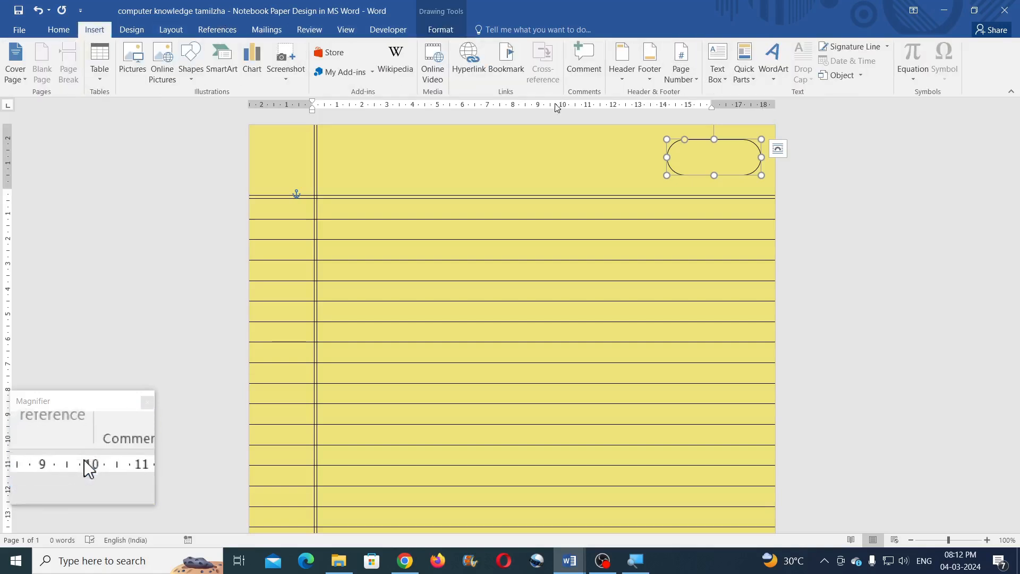
left_click(718, 78)
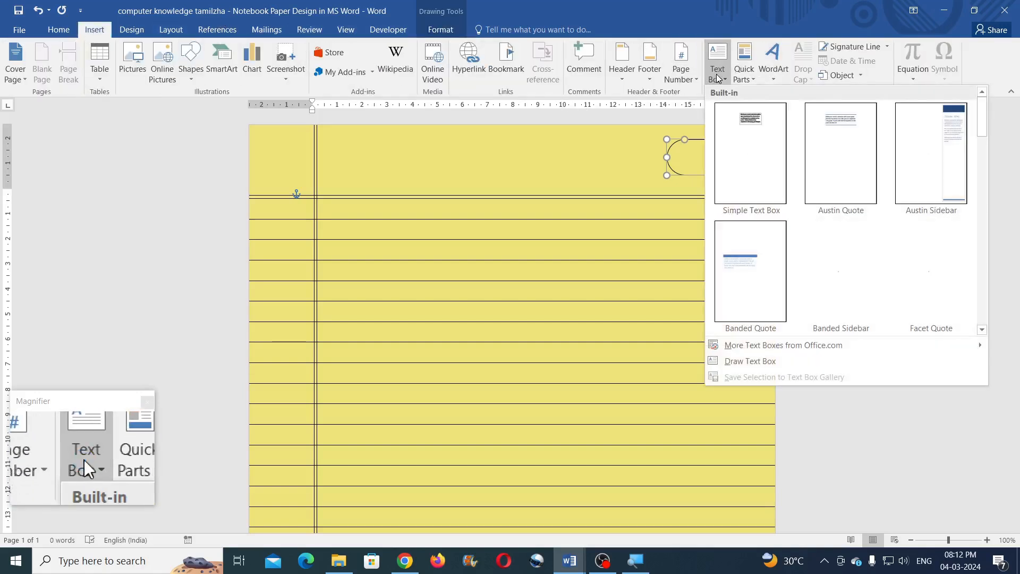
left_click(744, 363)
mouse_move(525, 143)
left_mouse_down()
mouse_move(554, 166)
mouse_move(610, 179)
left_mouse_up()
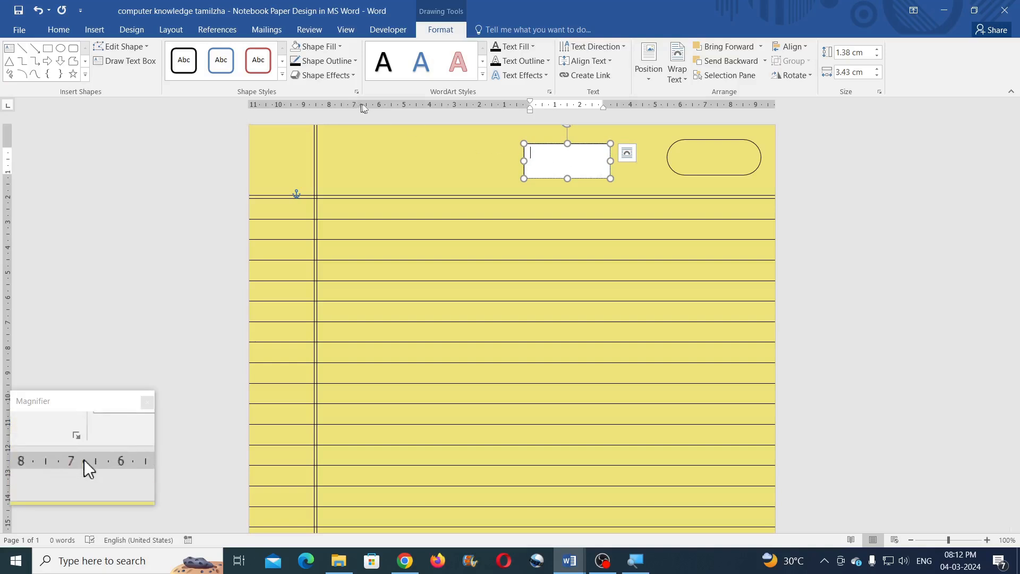
left_click(340, 47)
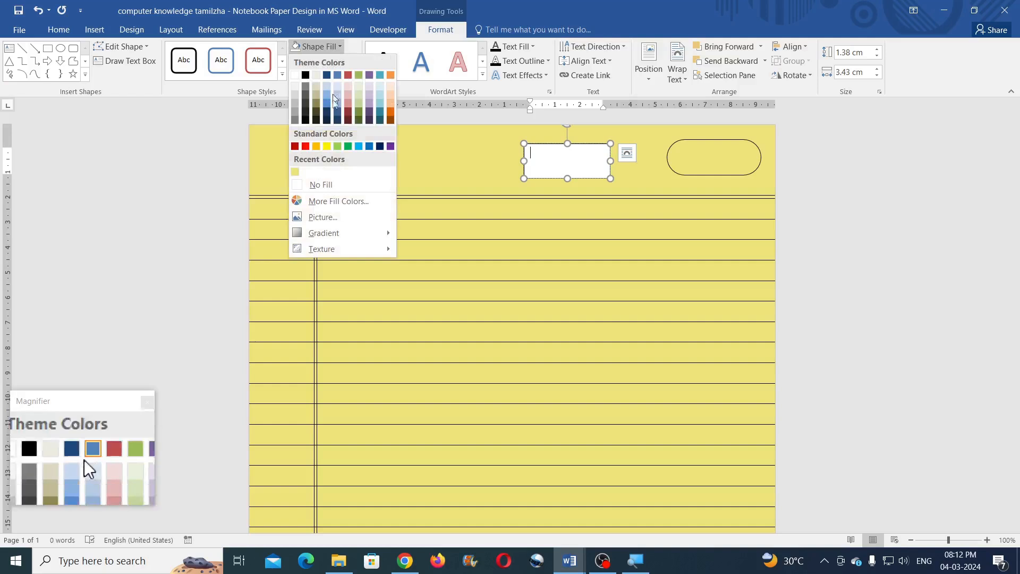
left_click(321, 184)
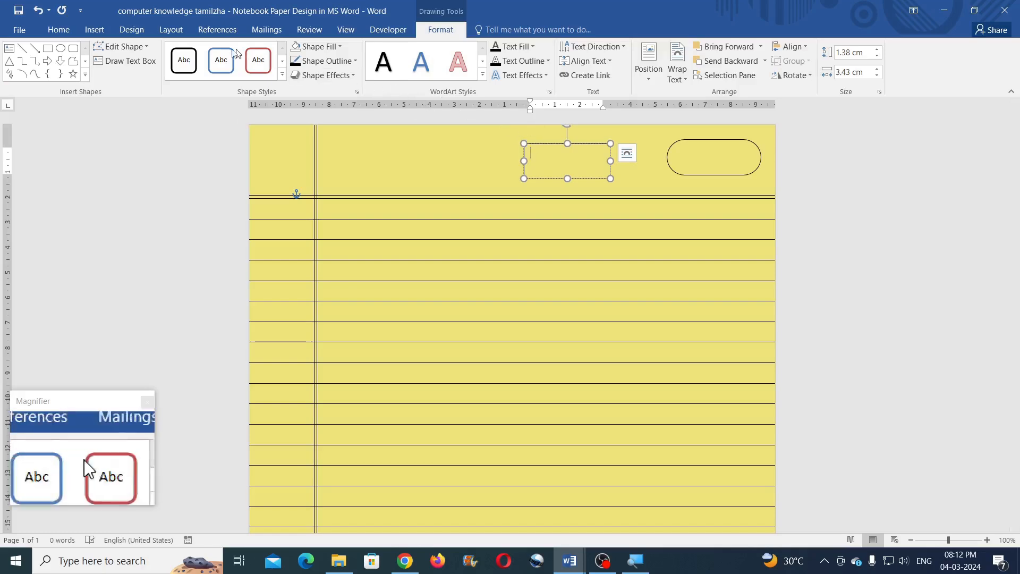
- Set the text box's paragraph spacing after to 0 and its line spacing to Single
left_click(59, 29)
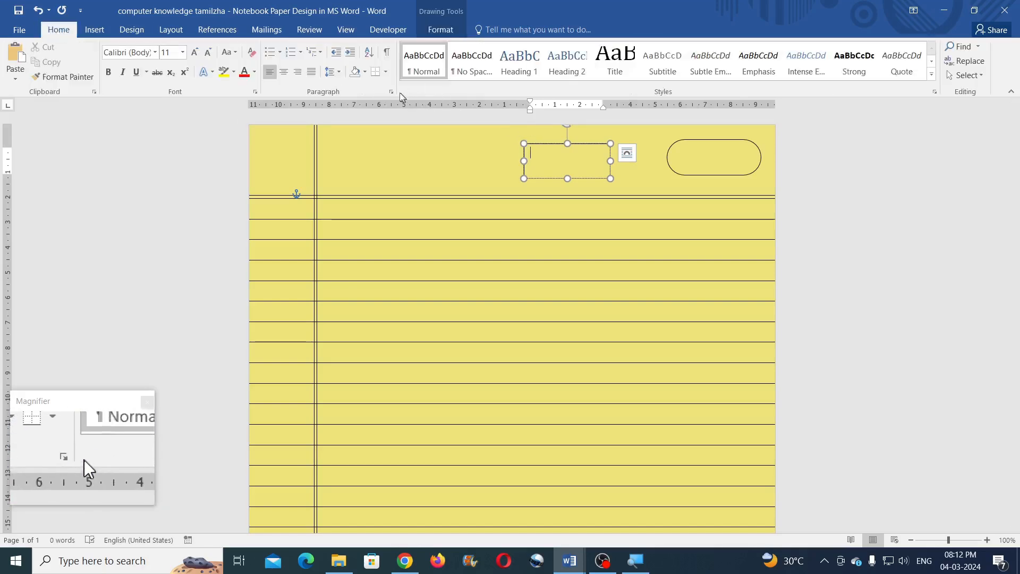
left_click(391, 92)
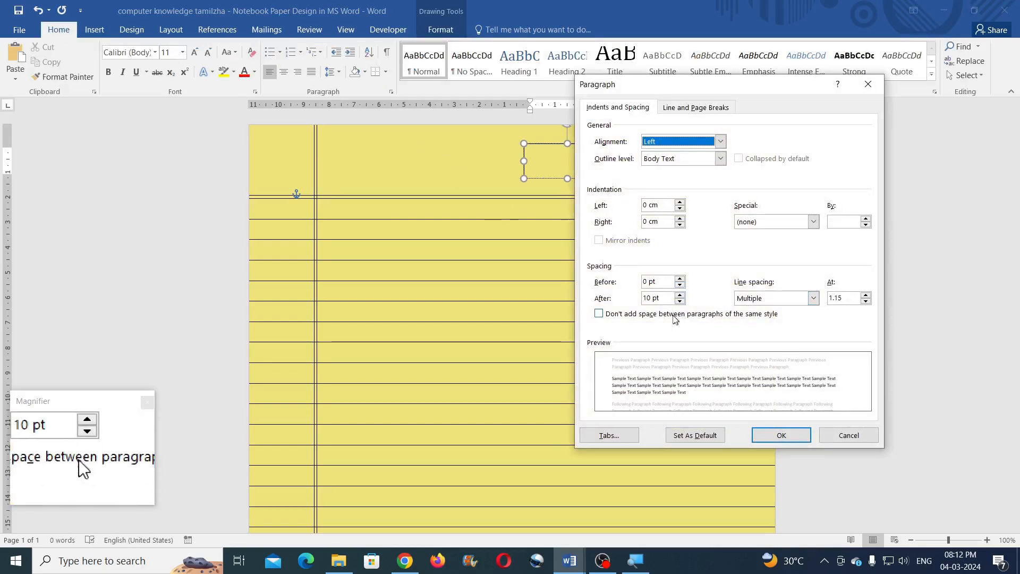
left_click(642, 300)
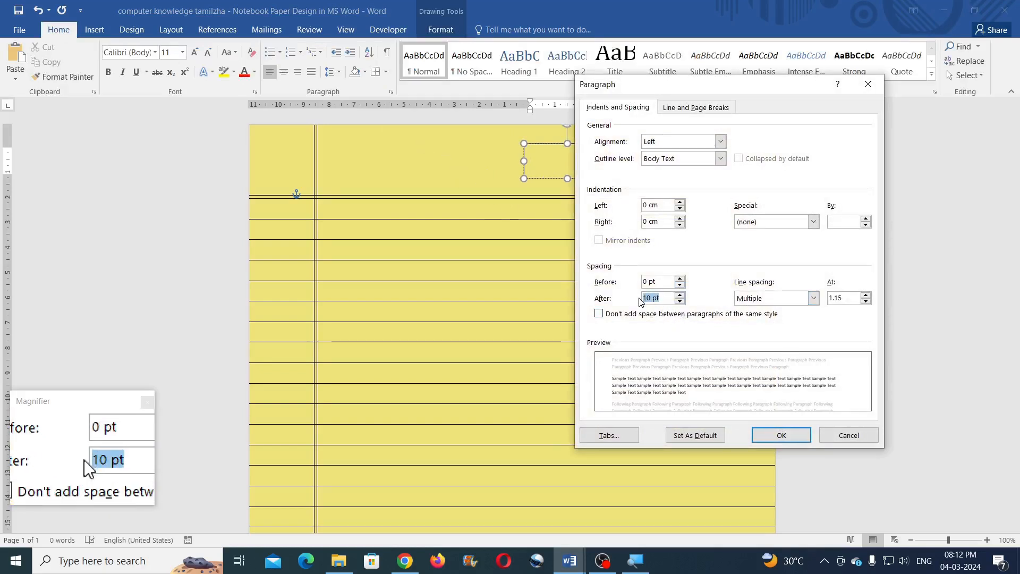
type("0")
left_click(776, 298)
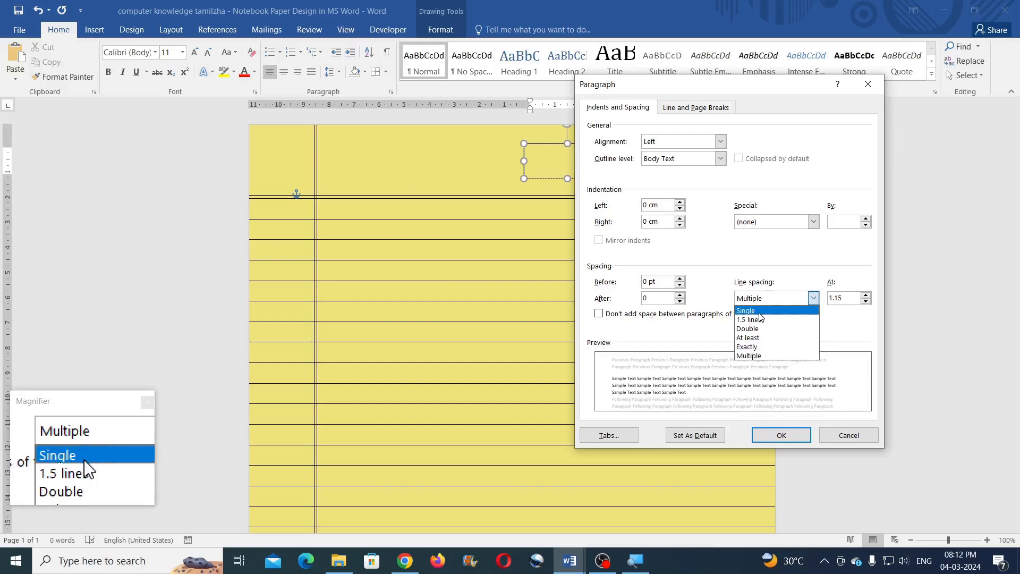
left_click(760, 313)
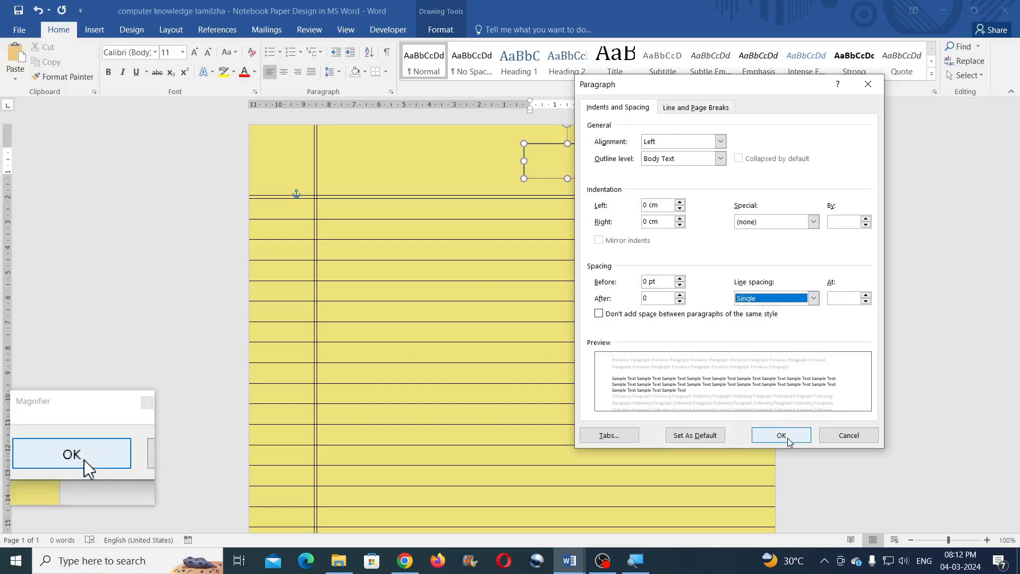
left_click(788, 439)
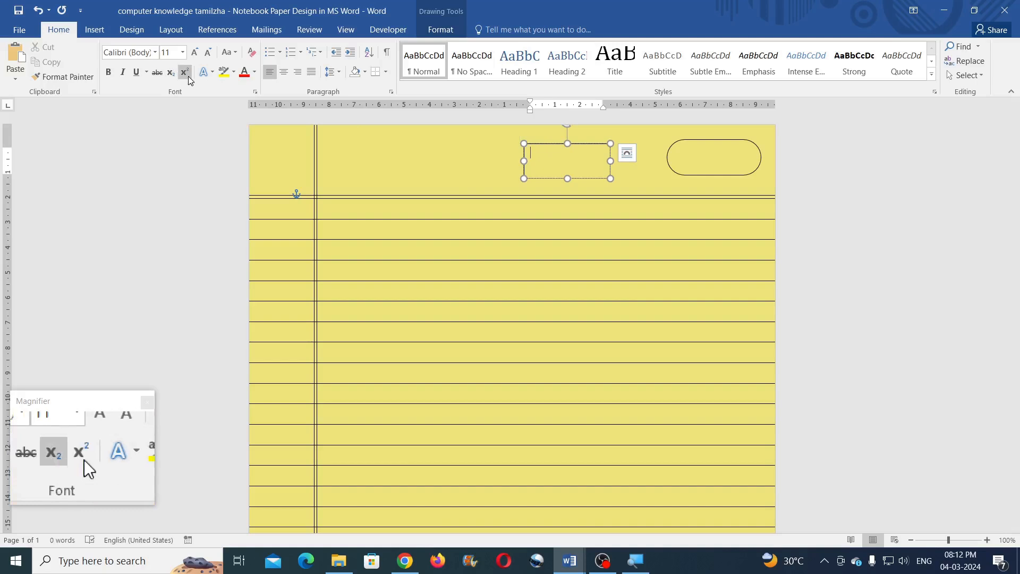
- Enter "Date" and "Page No" on two lines in the text box at font size 9, each followed by an underscore blank of matching end
left_click(175, 57)
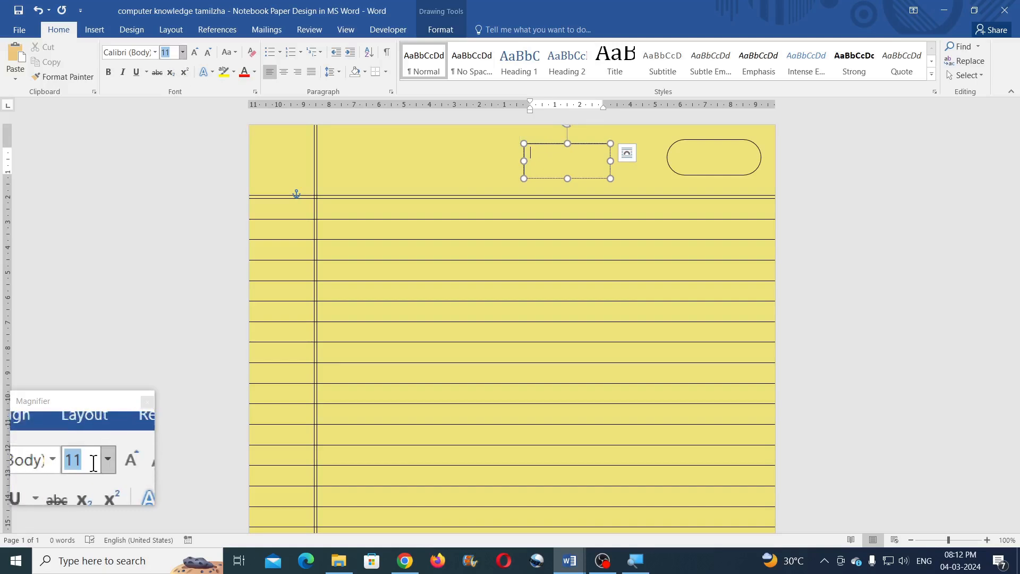
type("9")
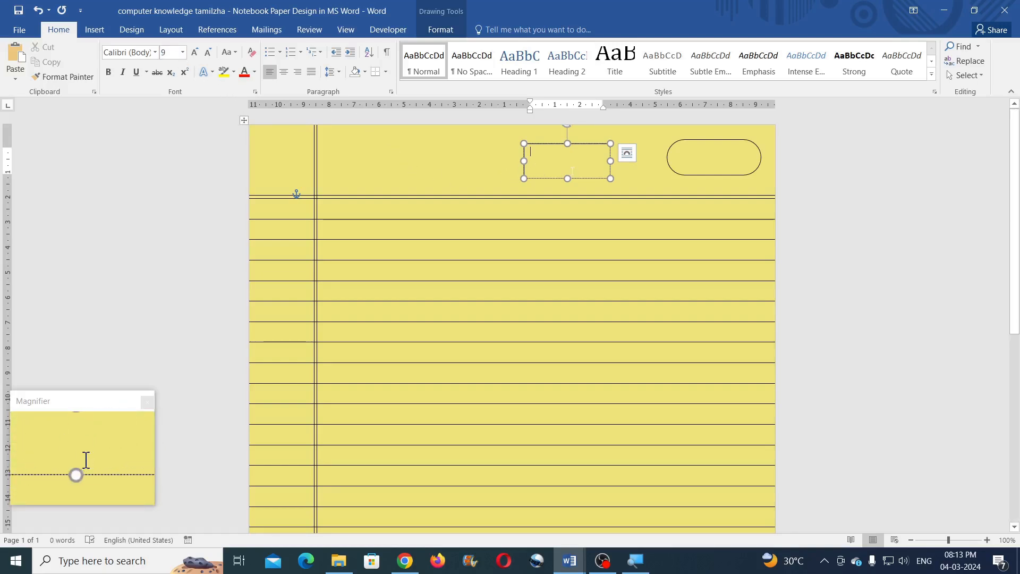
type("Date")
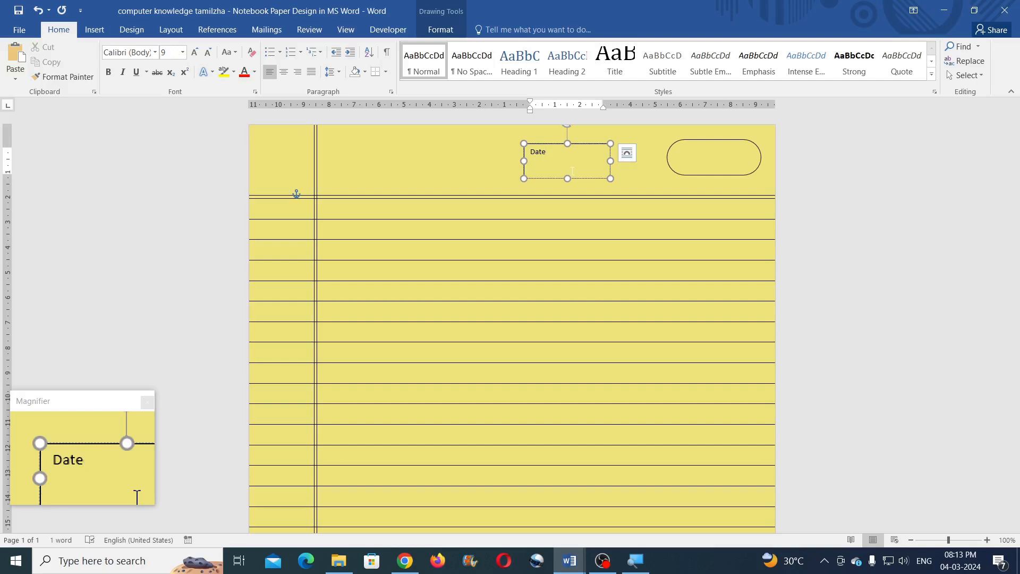
type(" _____________ ")
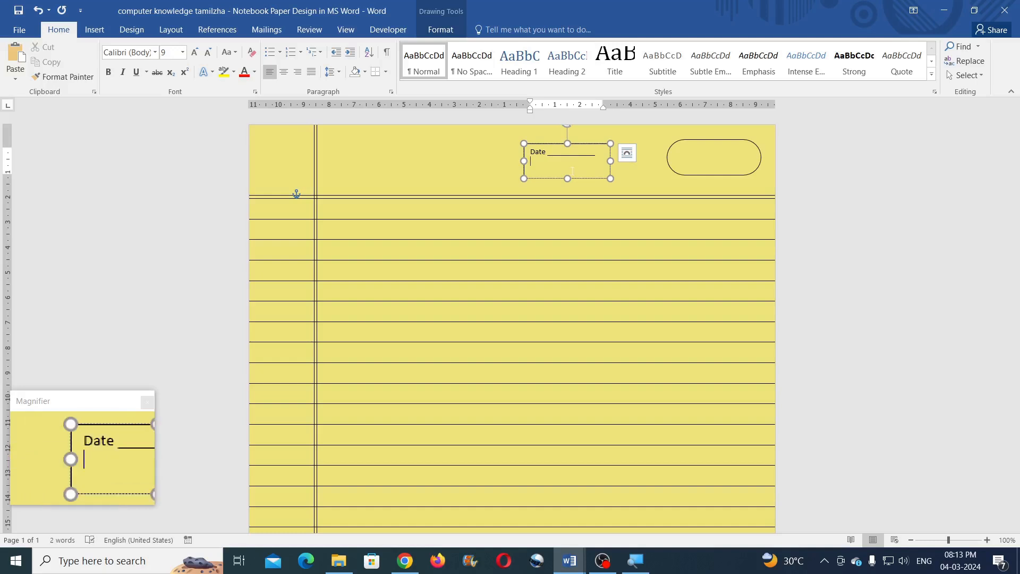
type("Page")
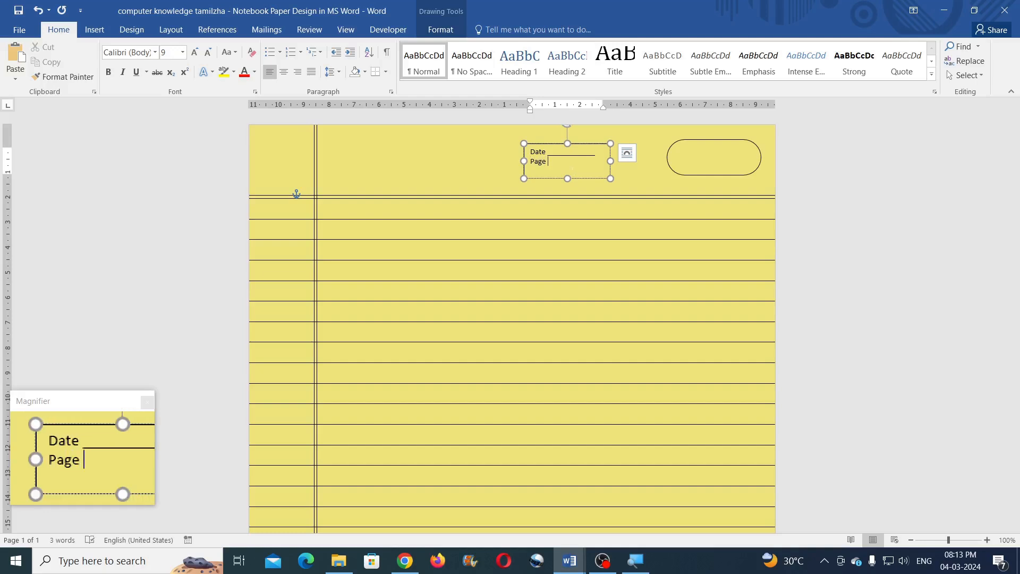
type(" No")
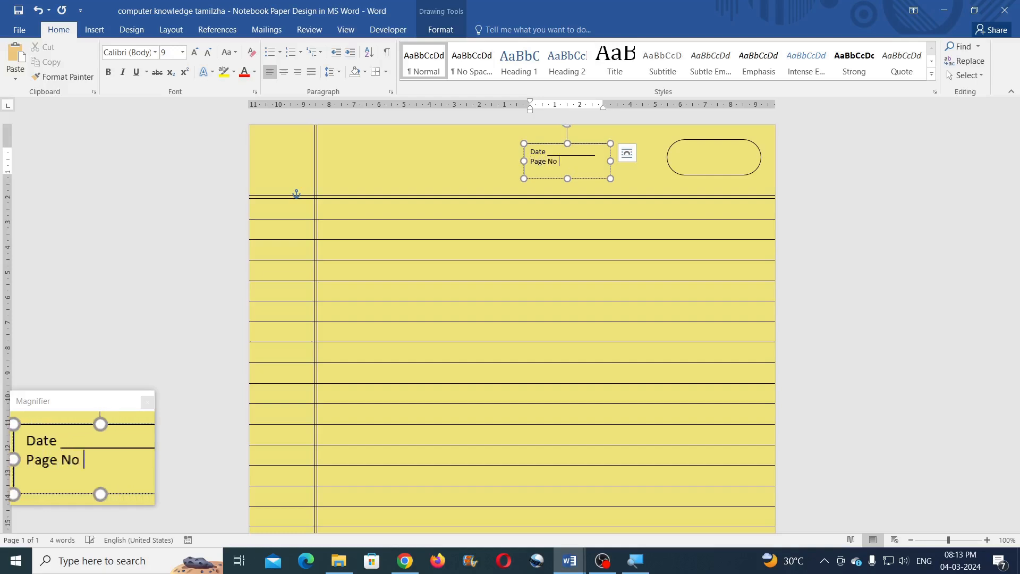
type(" __________")
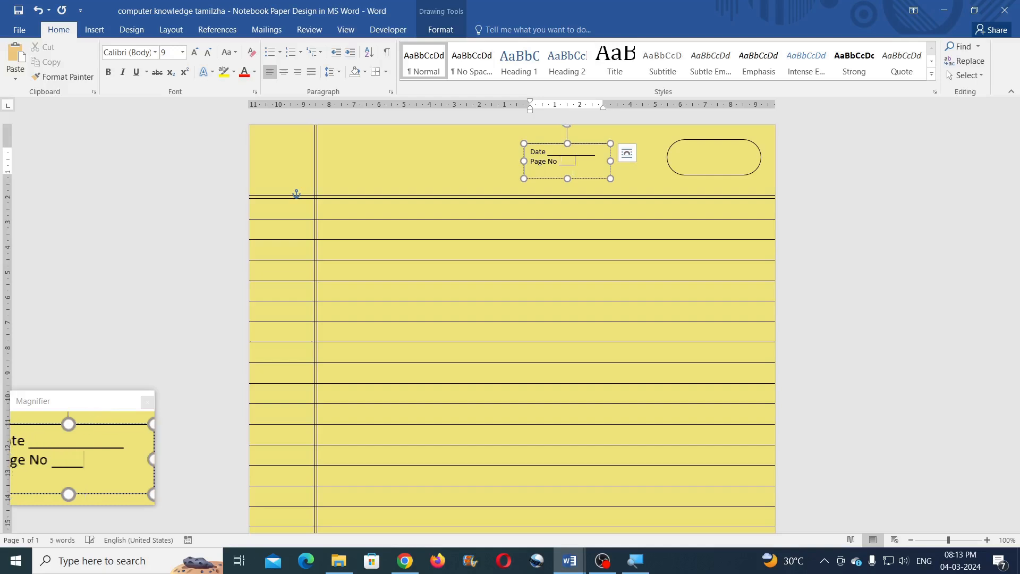
type("_")
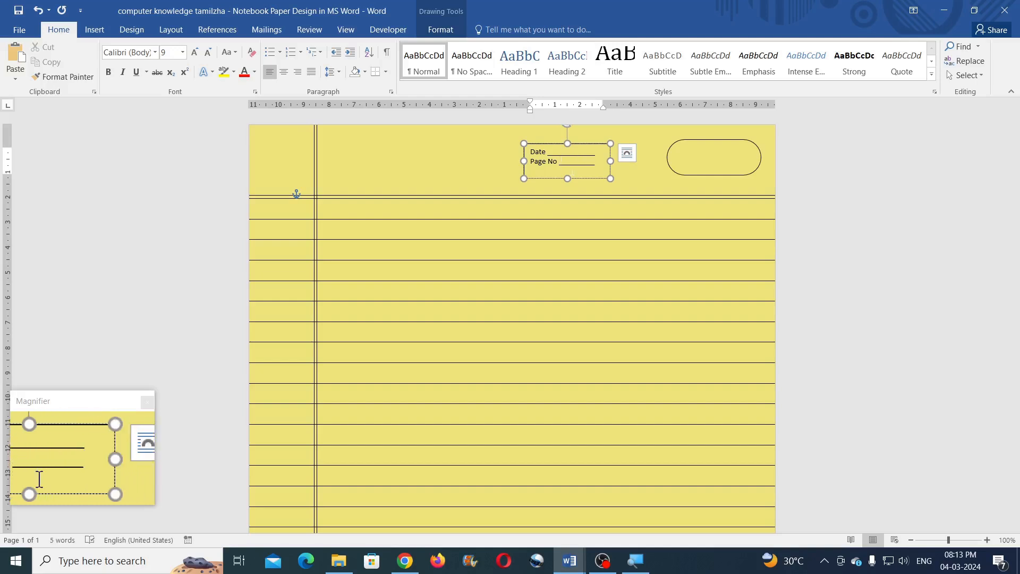
- Move the Date and Page No text box inside the rounded rectangle and remove its outline
left_click_drag(552, 170, 583, 189)
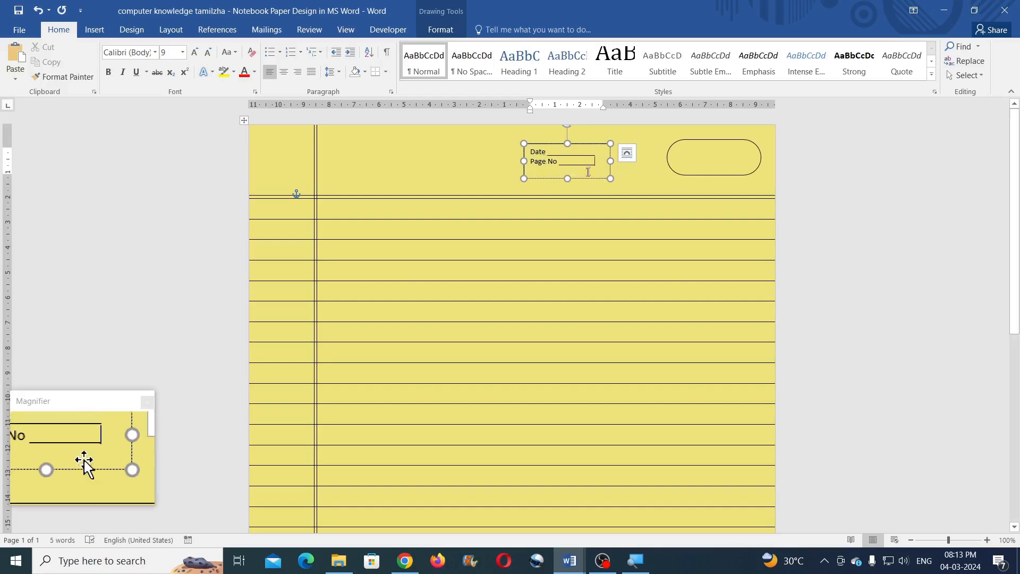
left_click_drag(597, 148, 742, 143)
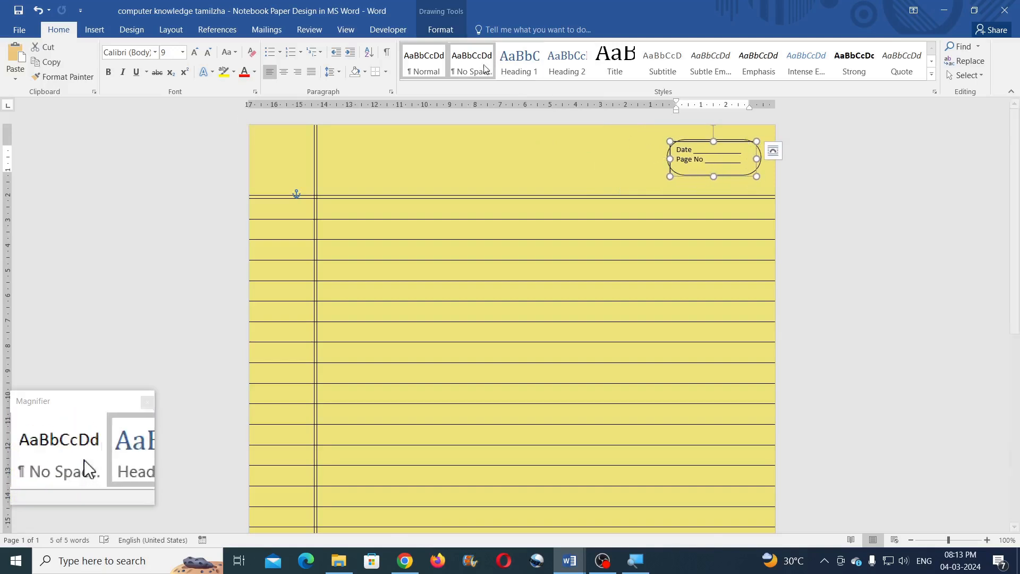
left_click(436, 31)
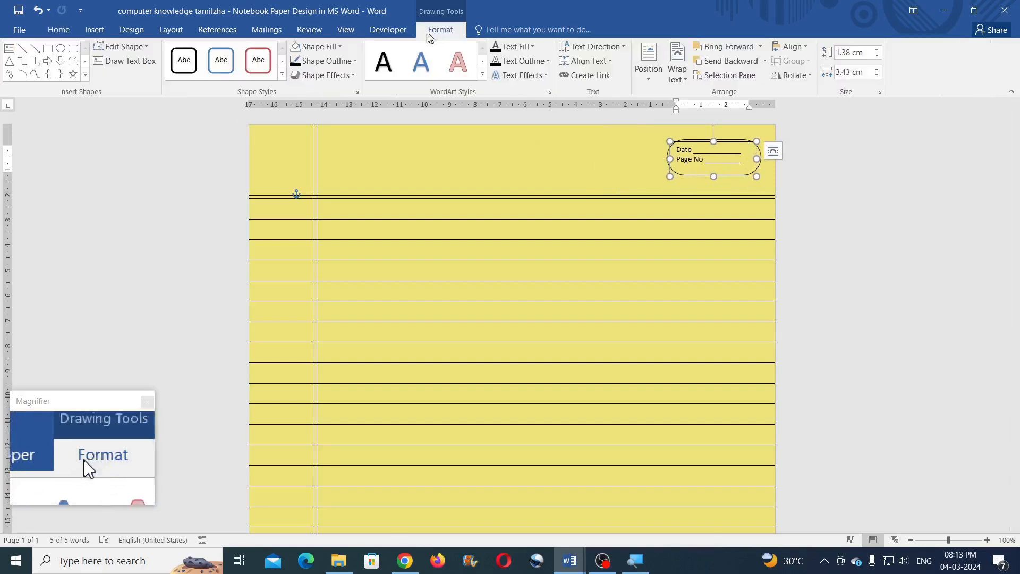
left_click(345, 63)
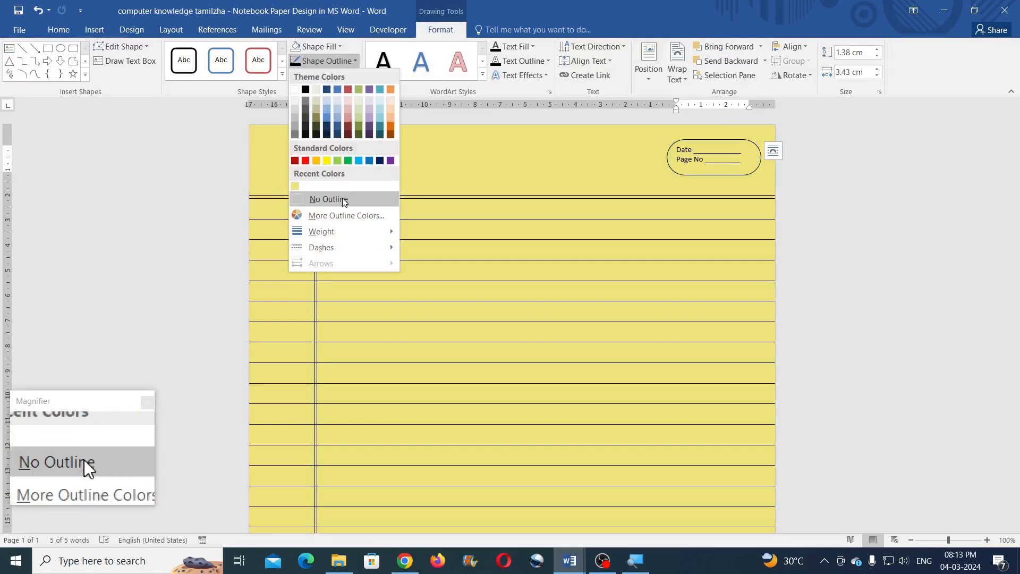
left_click(328, 198)
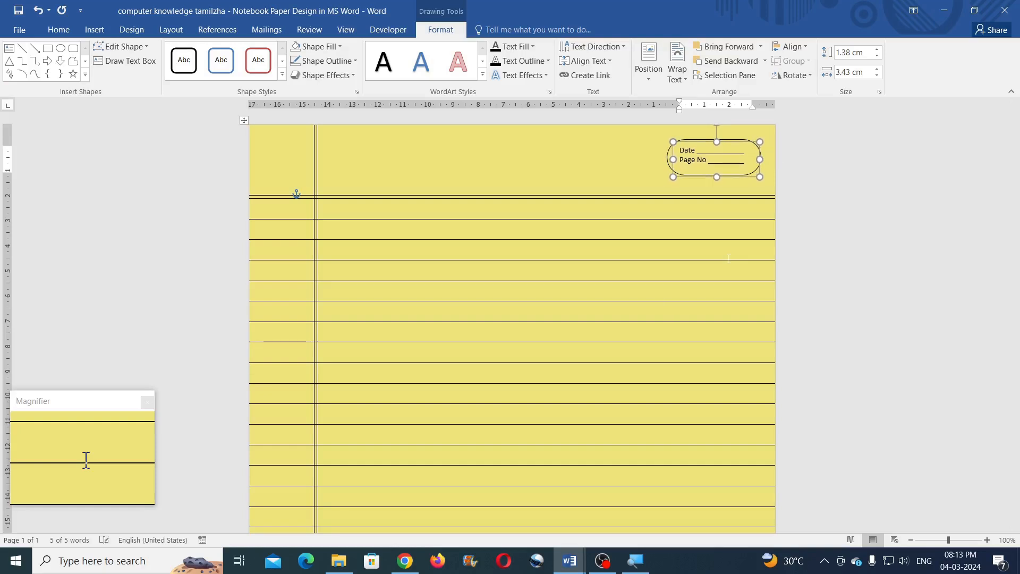
left_click(817, 215)
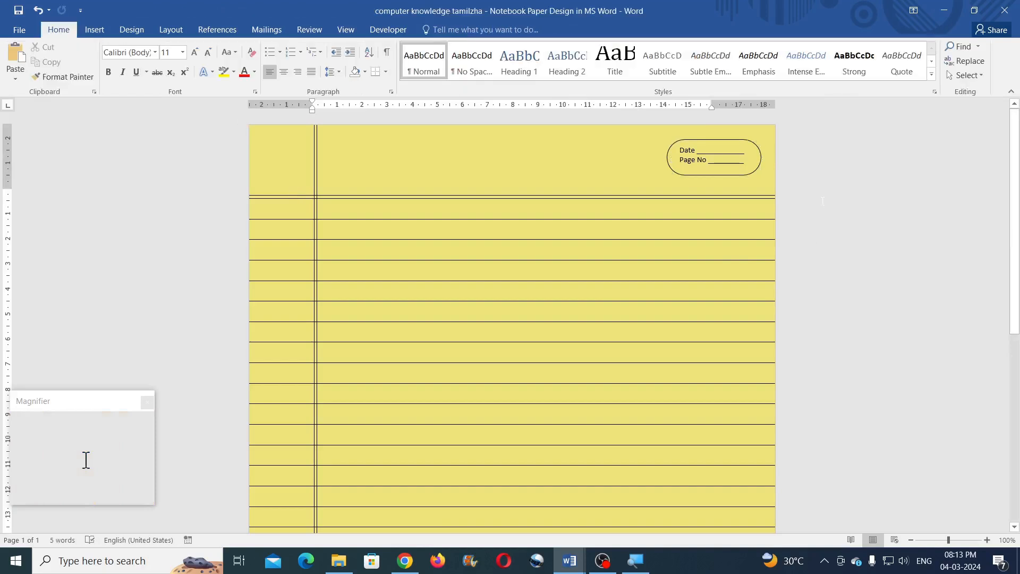